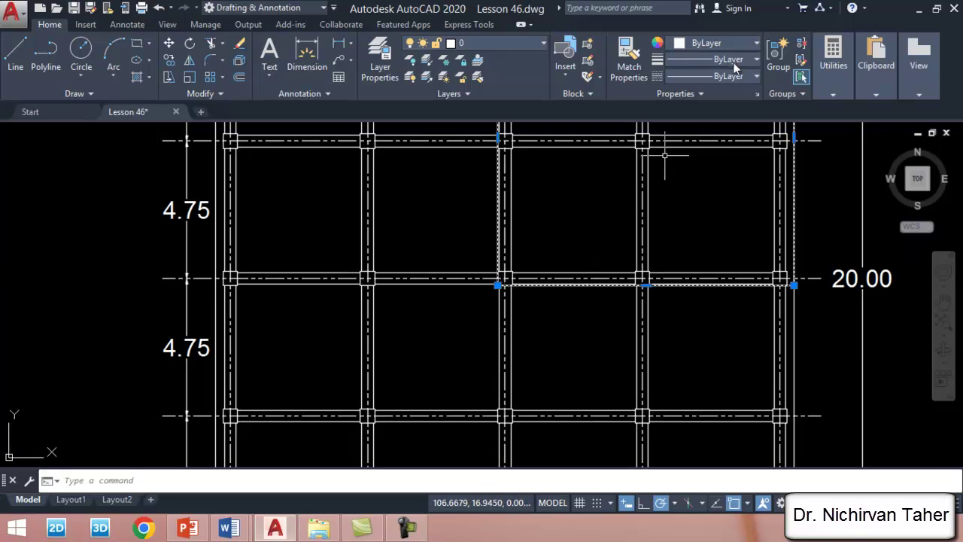
Set the colour of the selected quarter outline on the beam plan to orange 205,105,40
click(754, 60)
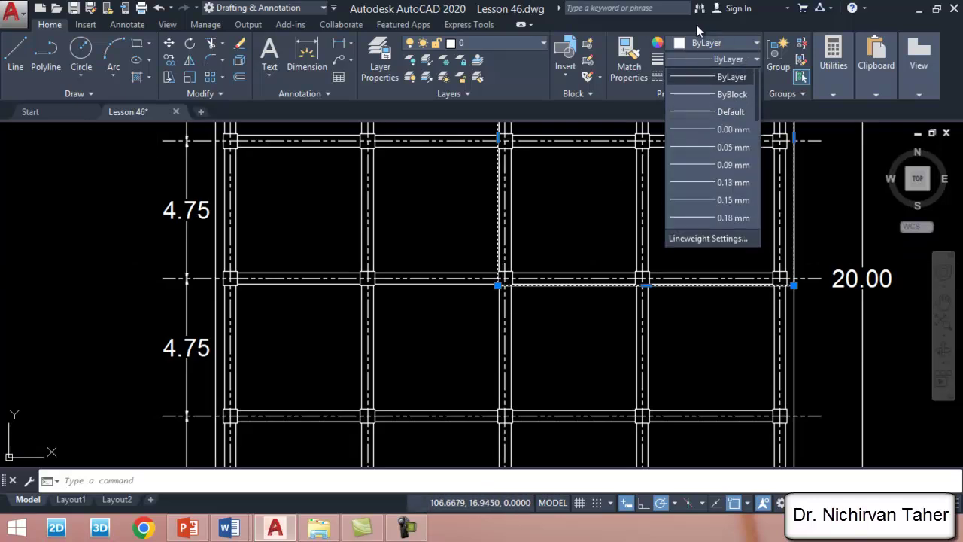
click(675, 30)
click(725, 44)
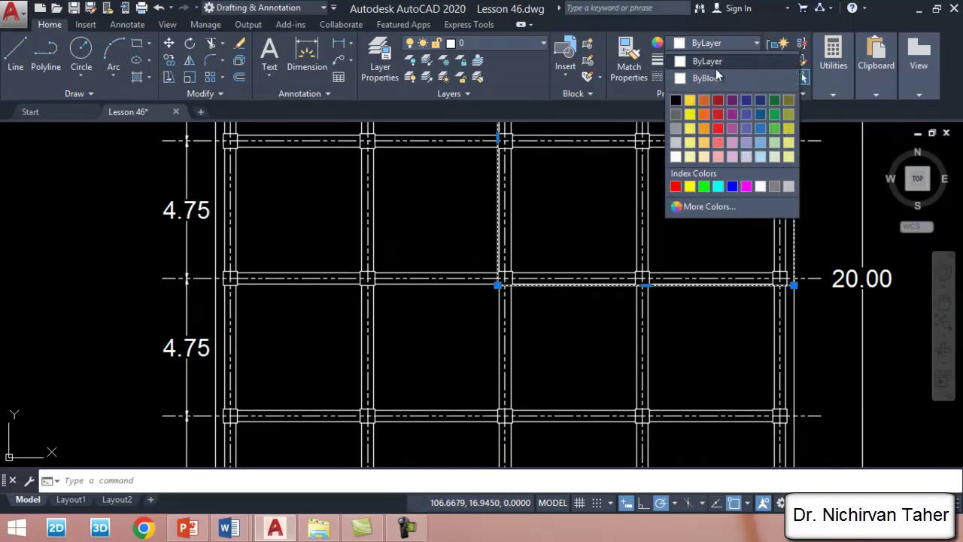
click(707, 100)
scroll(697, 264, down, 3)
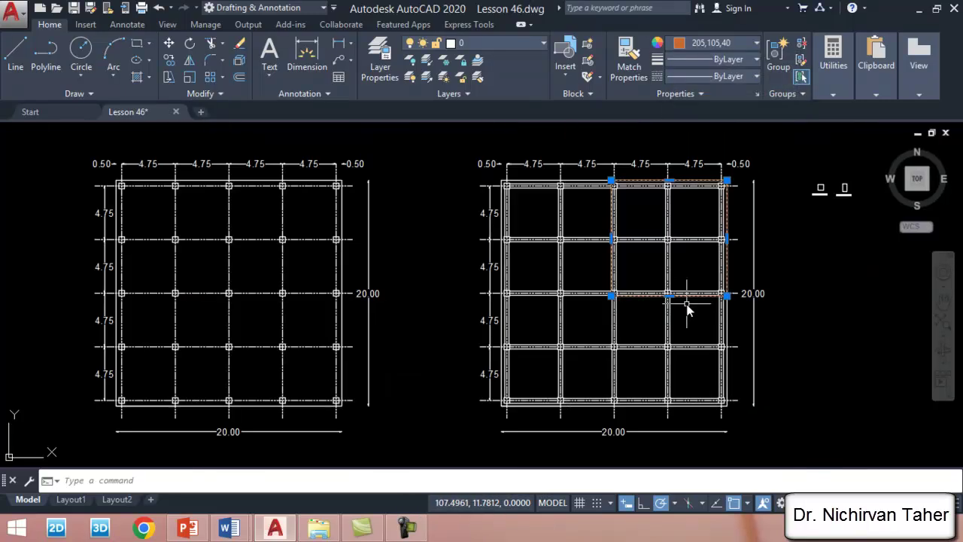
key(Escape)
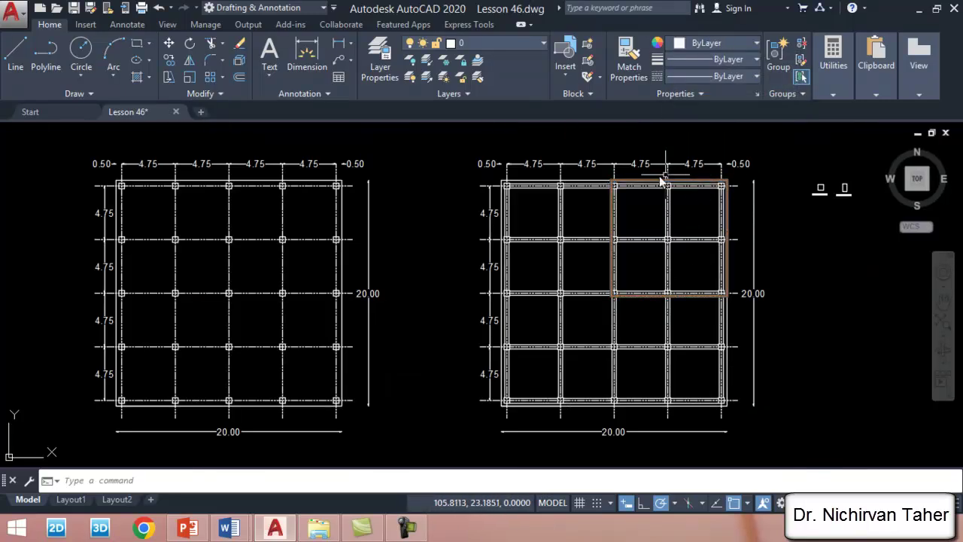
Examine the orange quarter outline on the full plan and compare it with the separate quarter plan and its building section
scroll(649, 180, up, 3)
scroll(547, 181, down, 3)
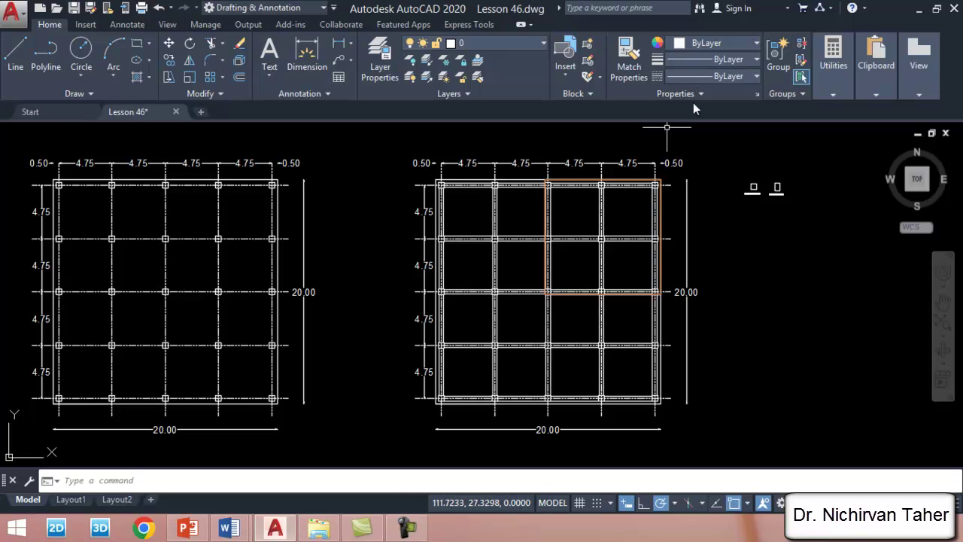
click(622, 185)
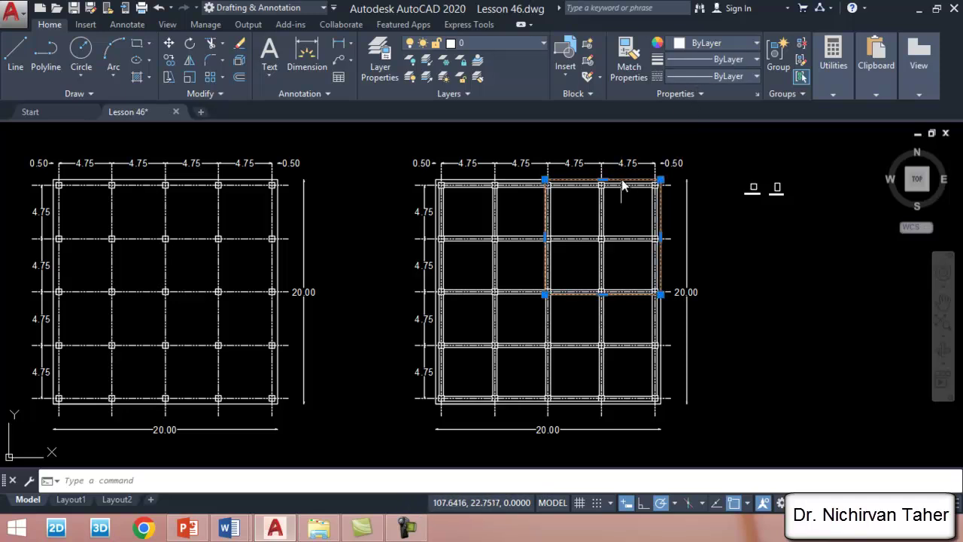
scroll(610, 200, up, 2)
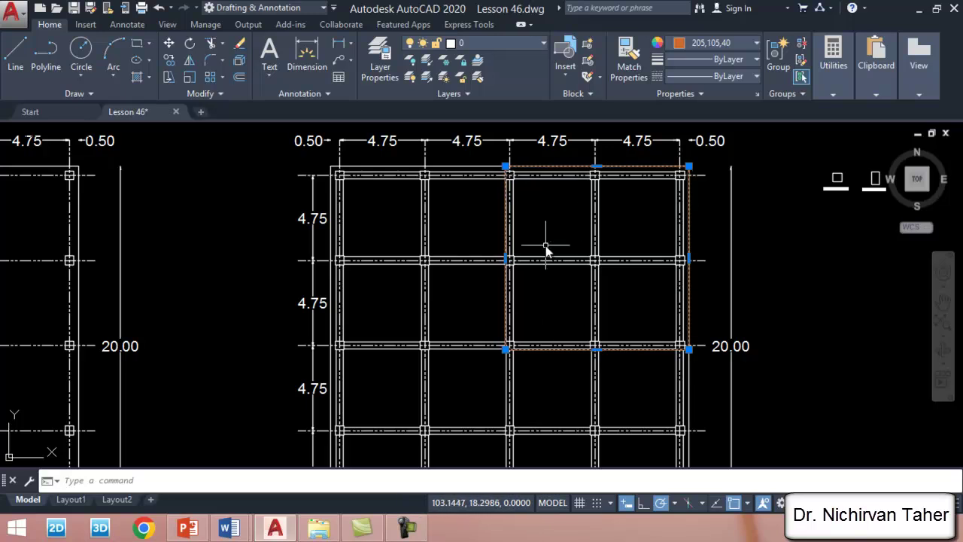
scroll(511, 237, down, 3)
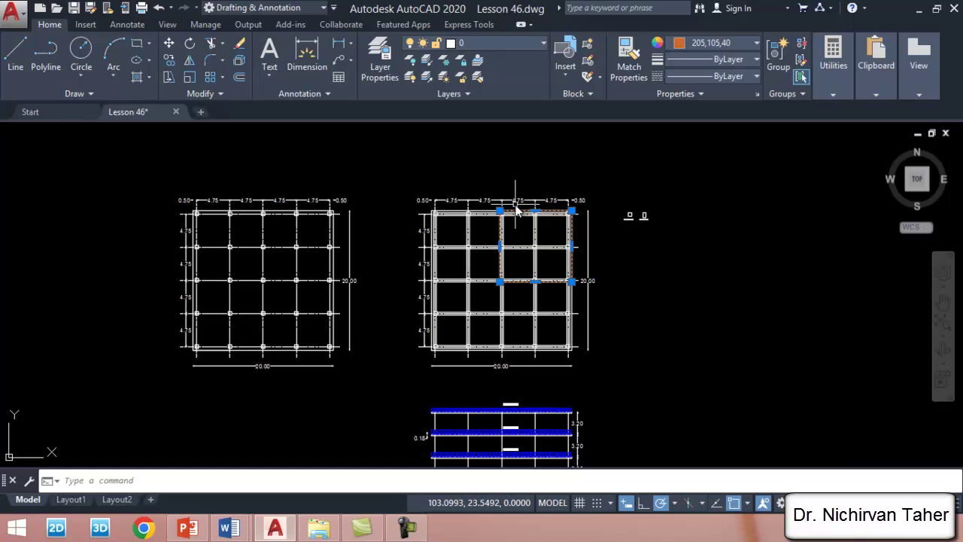
scroll(459, 248, down, 3)
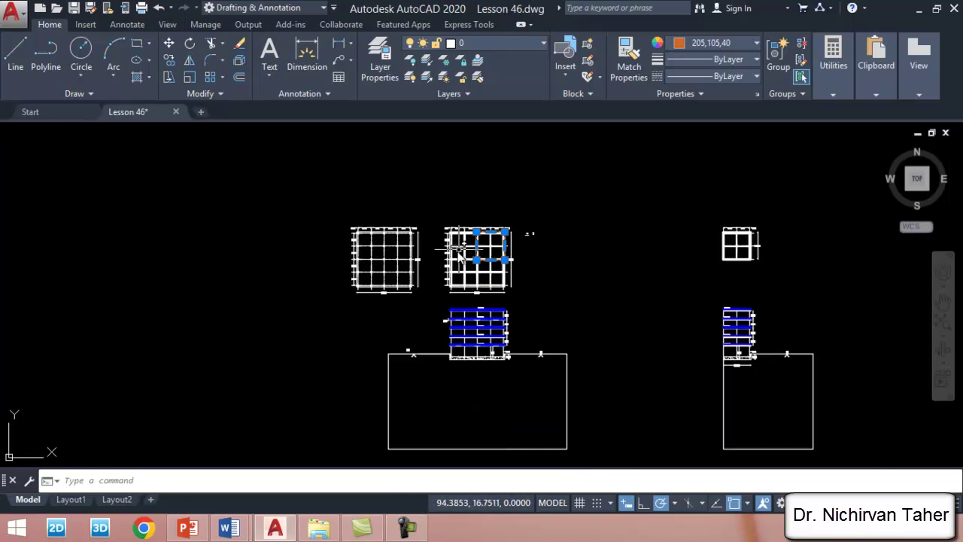
scroll(763, 241, up, 3)
scroll(745, 186, up, 4)
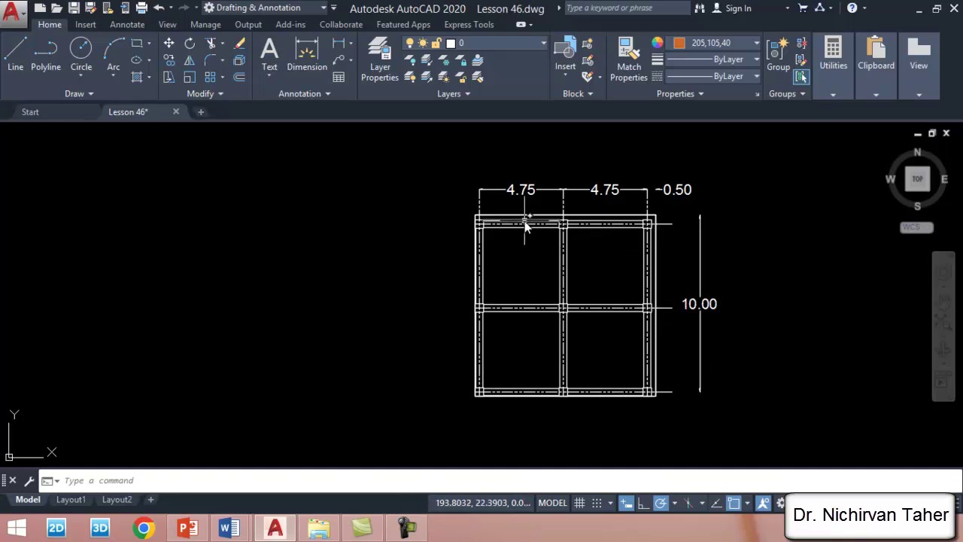
scroll(739, 273, down, 5)
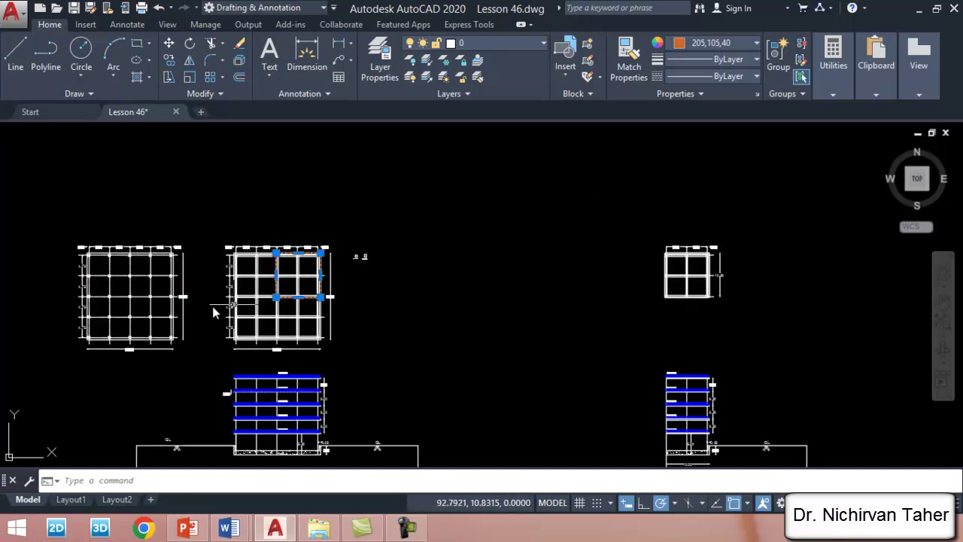
scroll(212, 306, up, 3)
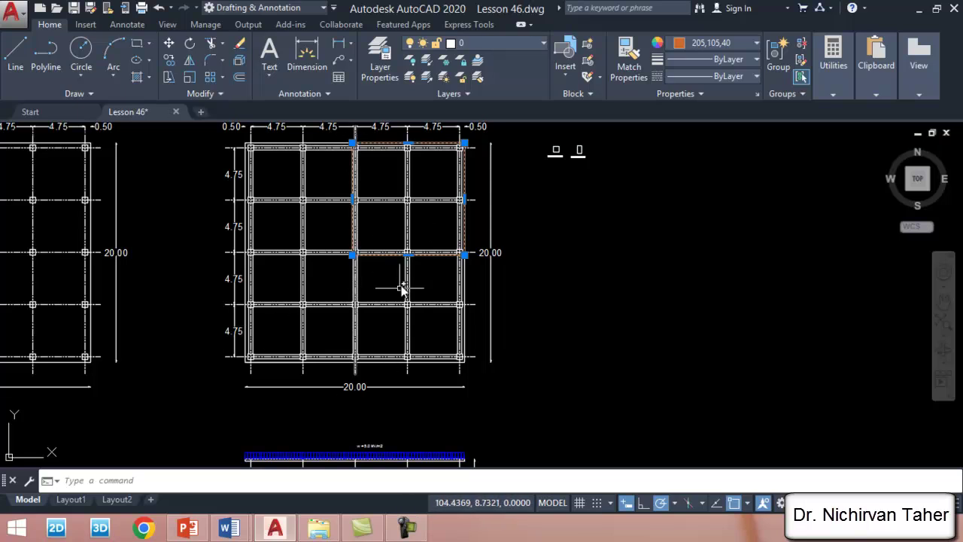
scroll(333, 251, down, 4)
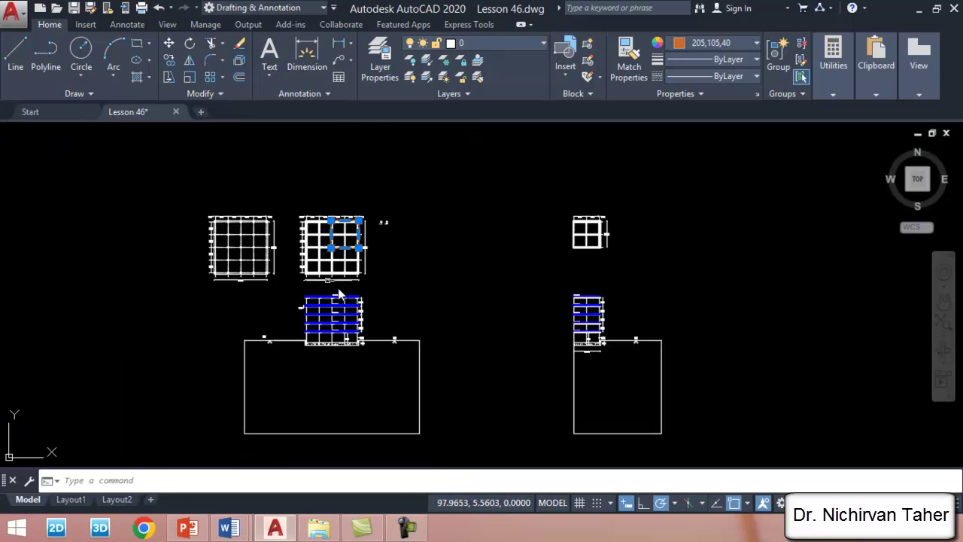
scroll(608, 388, up, 4)
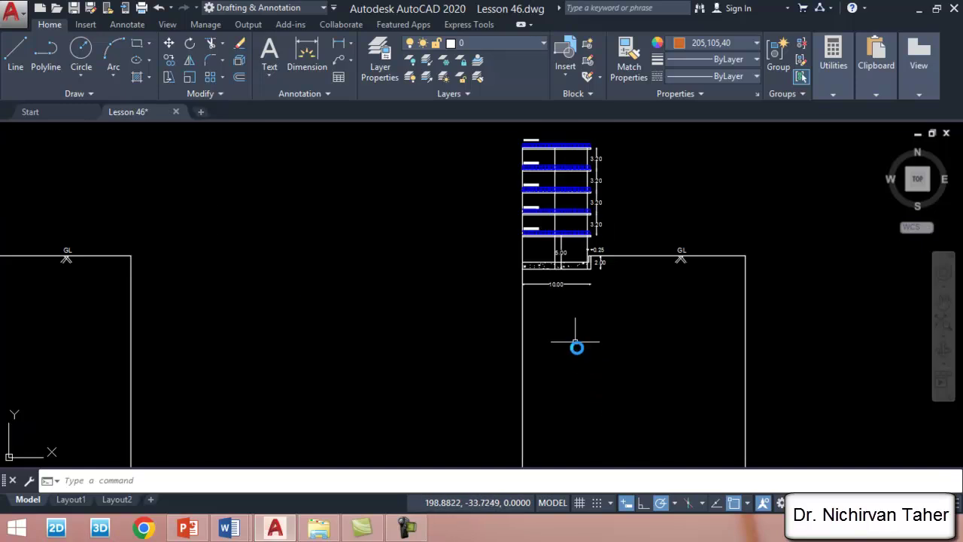
scroll(656, 373, down, 2)
scroll(580, 273, up, 4)
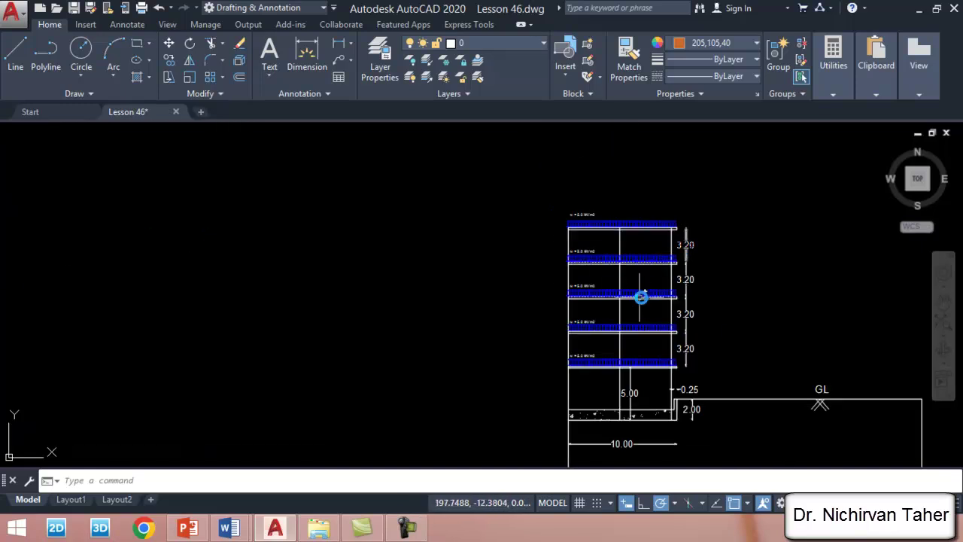
scroll(683, 344, up, 5)
scroll(661, 253, down, 6)
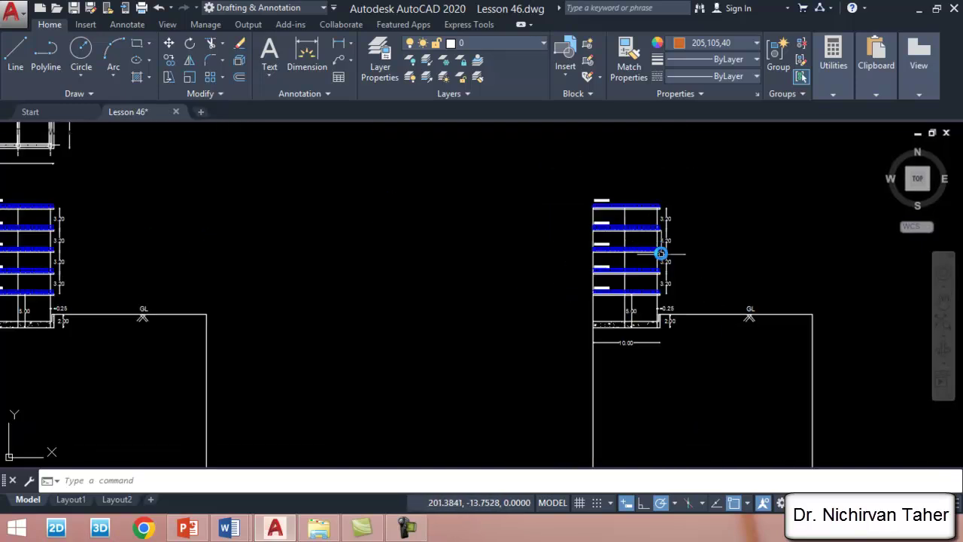
scroll(657, 281, up, 2)
scroll(625, 344, down, 4)
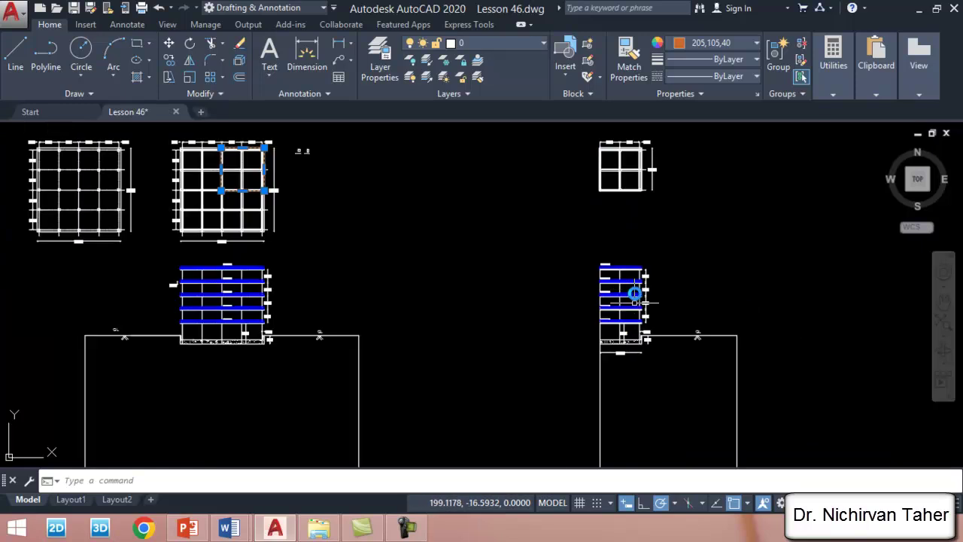
Switch to File Explorer and open the PLAXIS 3D project stored in the Lesson 46 folder
click(318, 528)
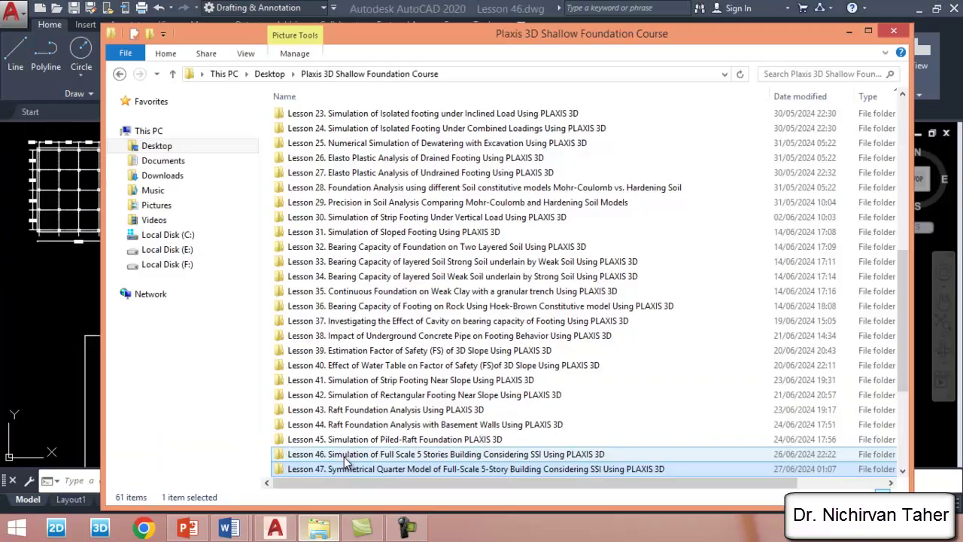
scroll(380, 410, down, 2)
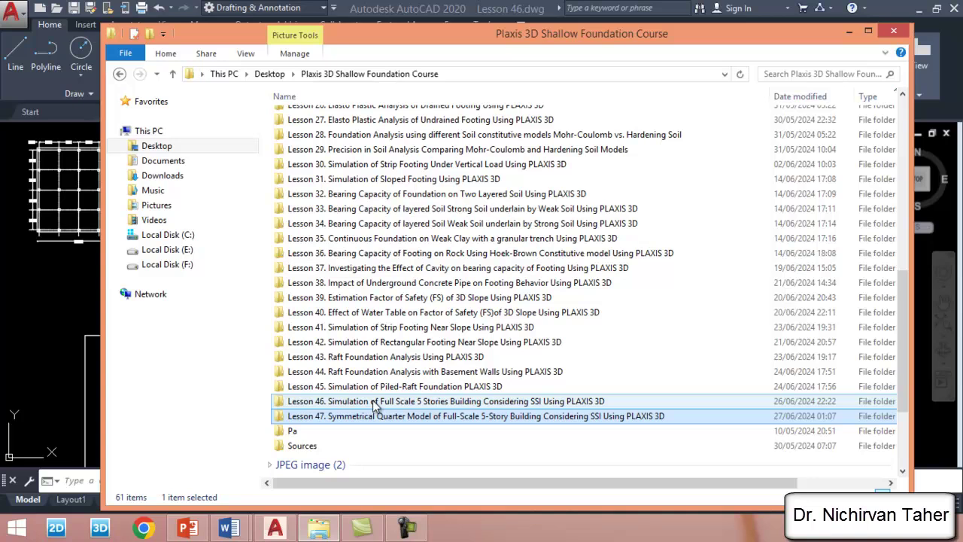
double_click(373, 401)
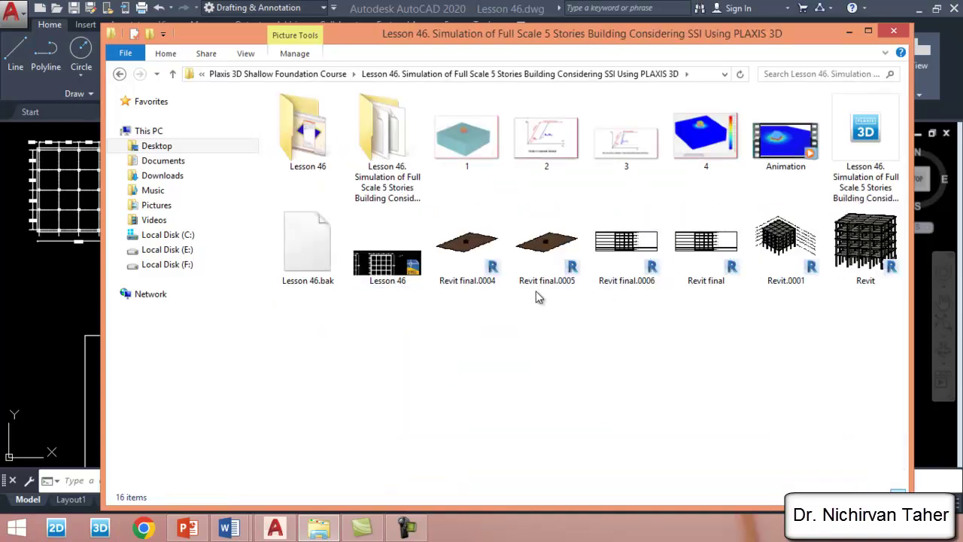
click(866, 132)
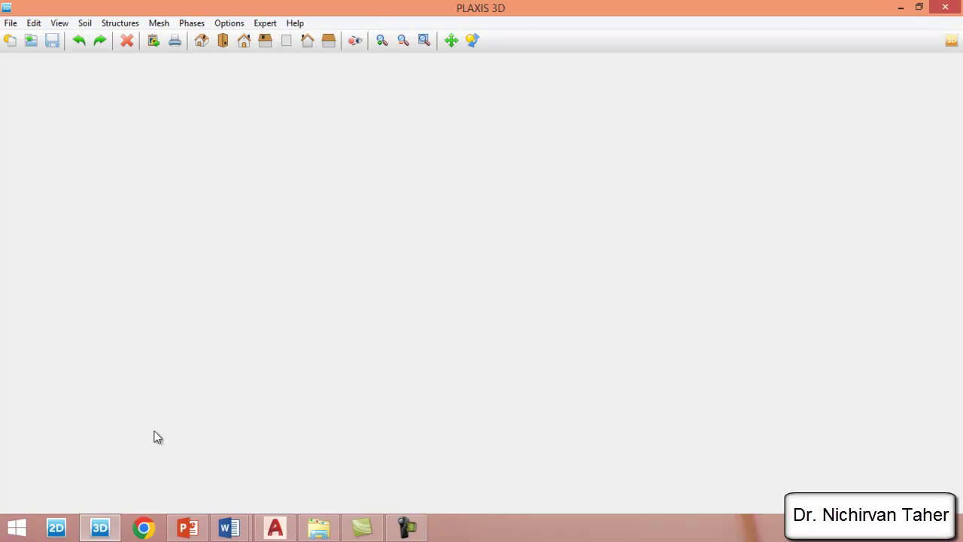
Switch to PowerPoint and copy the complete Lesson 47 title text from slide 126
click(187, 528)
click(105, 368)
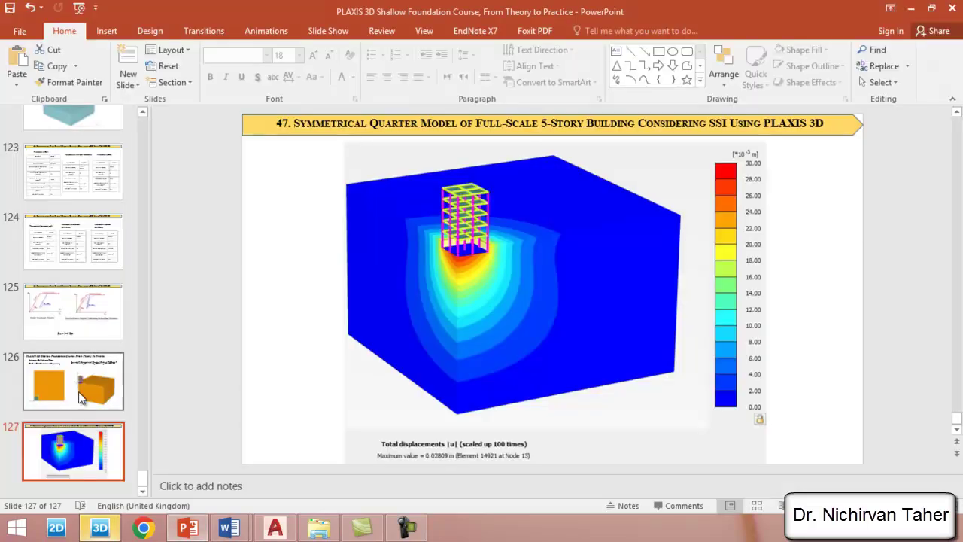
click(723, 179)
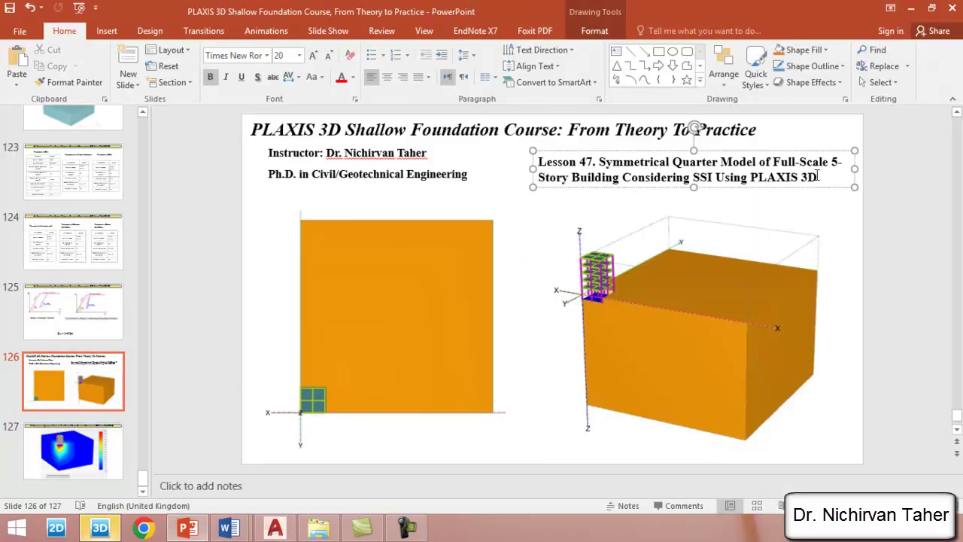
drag(819, 177, 538, 161)
right_click(630, 163)
click(662, 190)
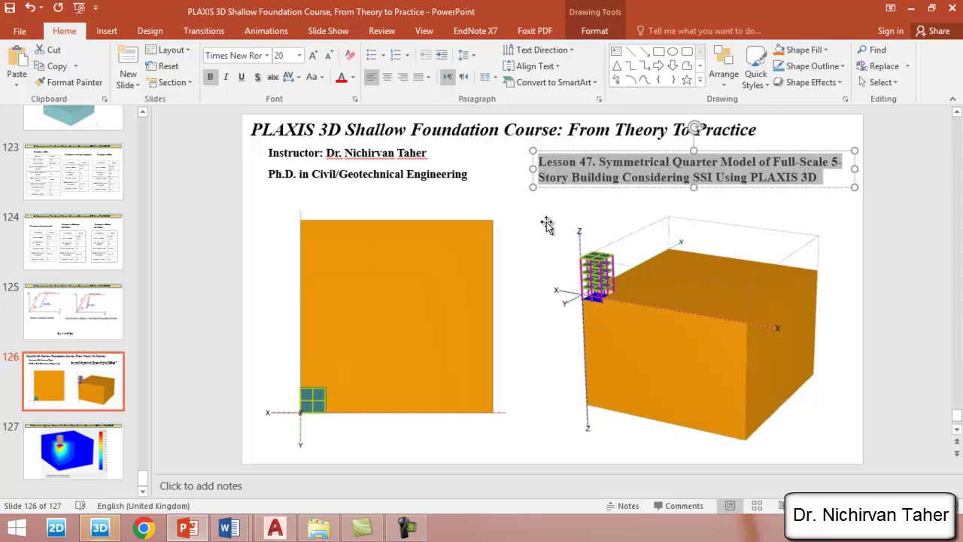
In PLAXIS 3D, save the project in the Lesson 47 folder as "Lesson 47. Symmetrical Quarter Model of Full-Scale 5-Story Building Considering SSI Using PLAXIS 3D"
click(101, 529)
click(10, 23)
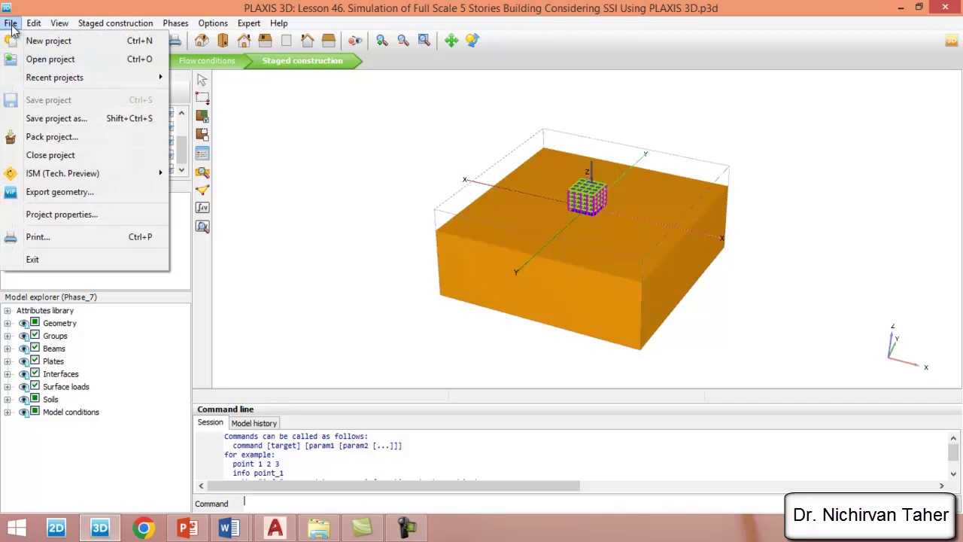
click(54, 119)
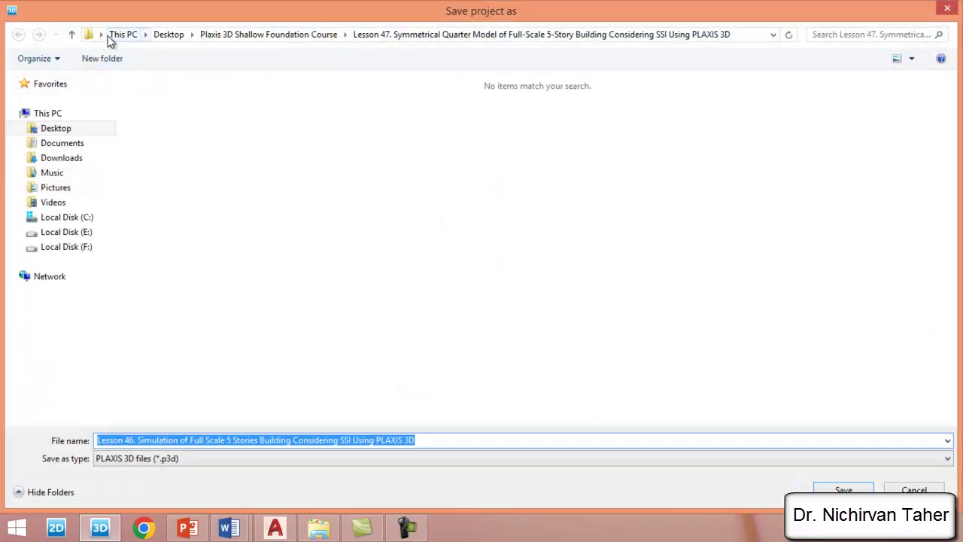
click(72, 35)
drag(950, 151, 951, 338)
double_click(241, 390)
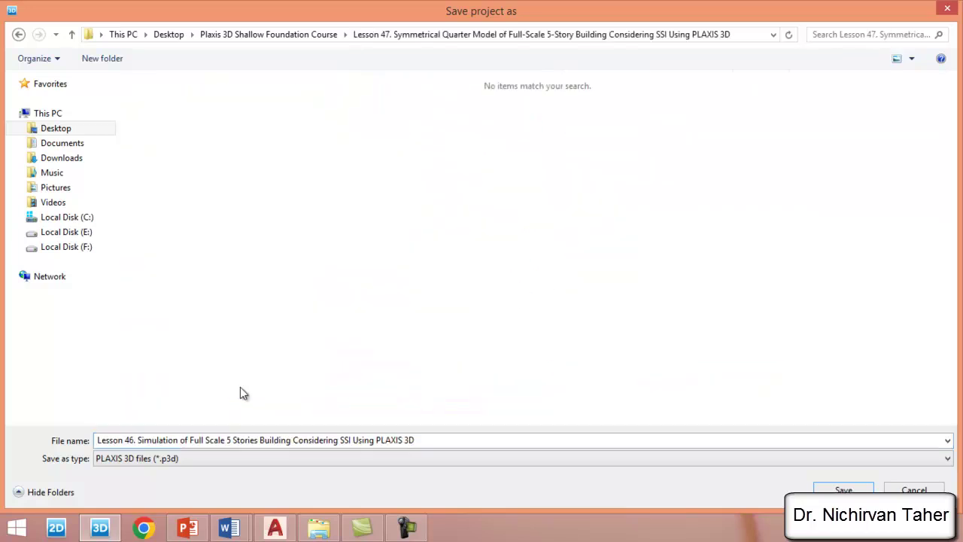
click(436, 441)
key(ctrl+v)
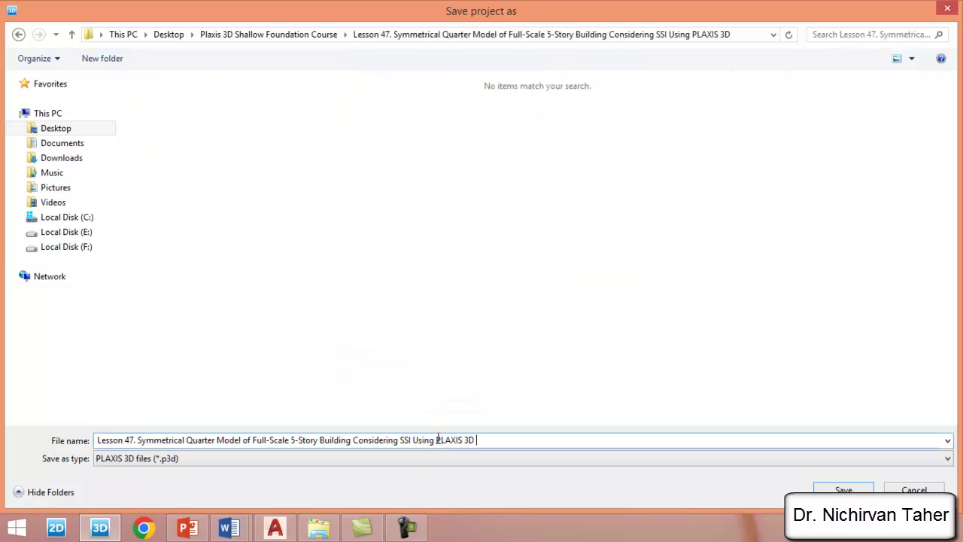
key(Return)
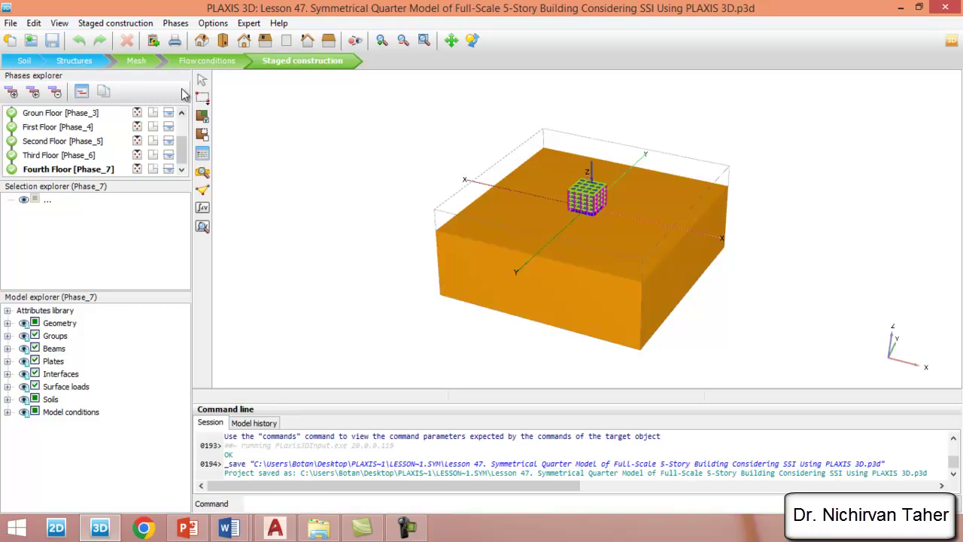
Switch the Lesson 47 project to Structures mode
click(79, 61)
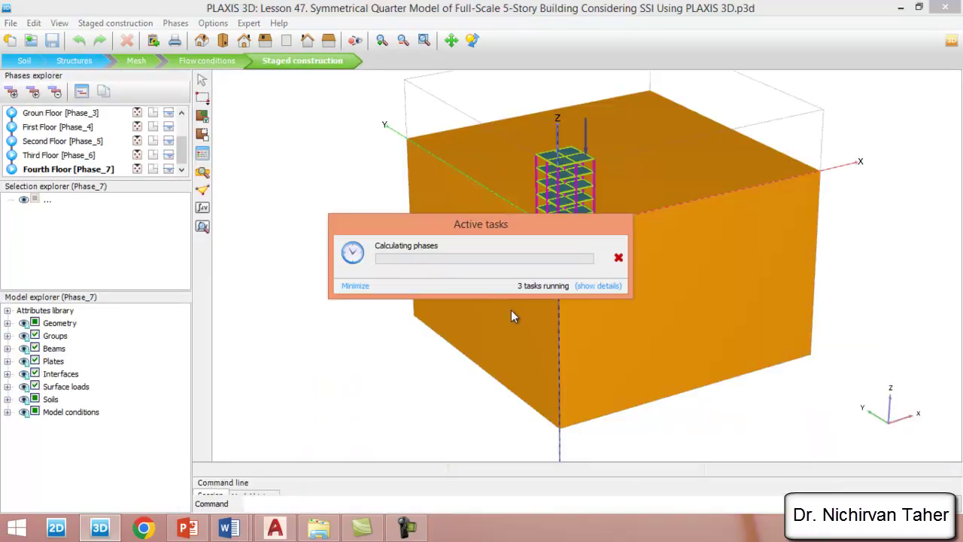
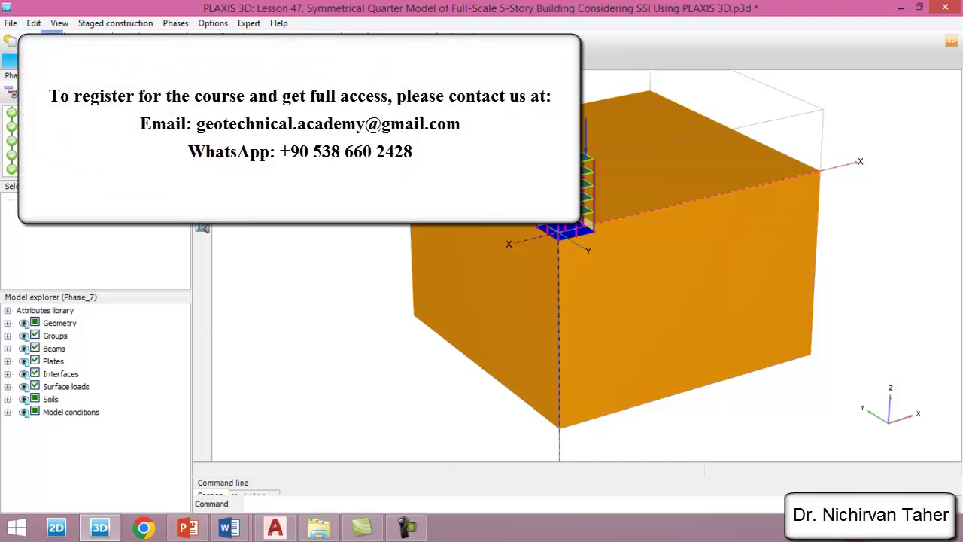
Save the calculated project and open the Fourth Floor phase results, enlarging the deformed mesh plot to inspect it
key(ctrl+s)
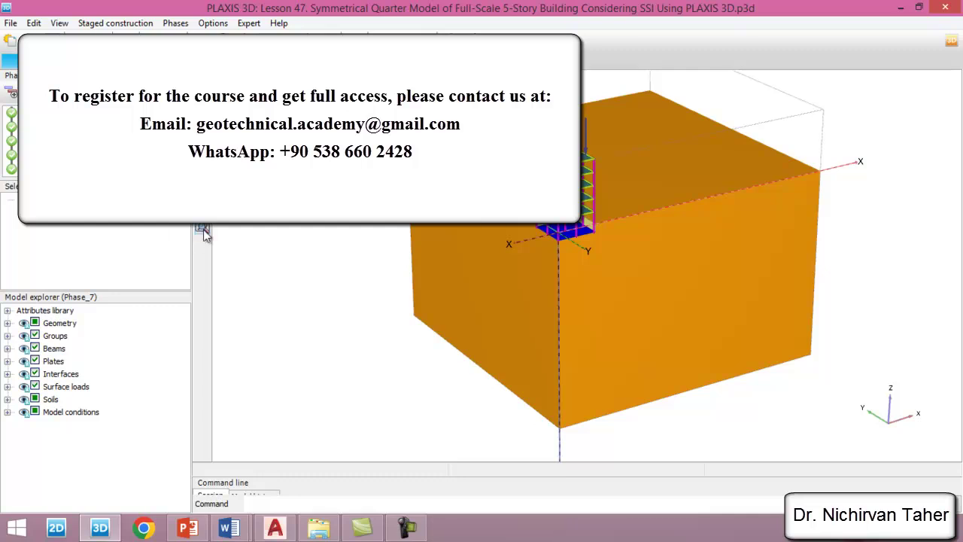
click(205, 224)
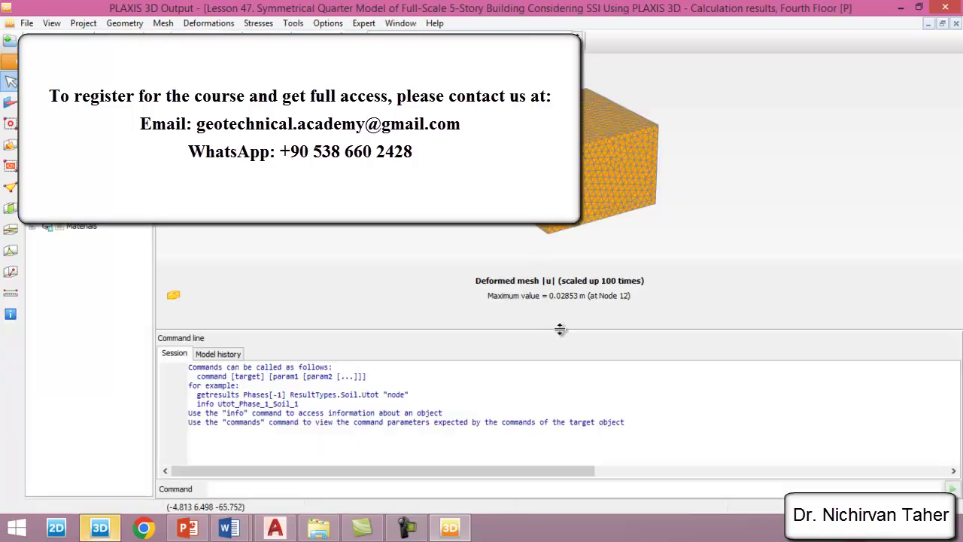
drag(560, 329, 572, 427)
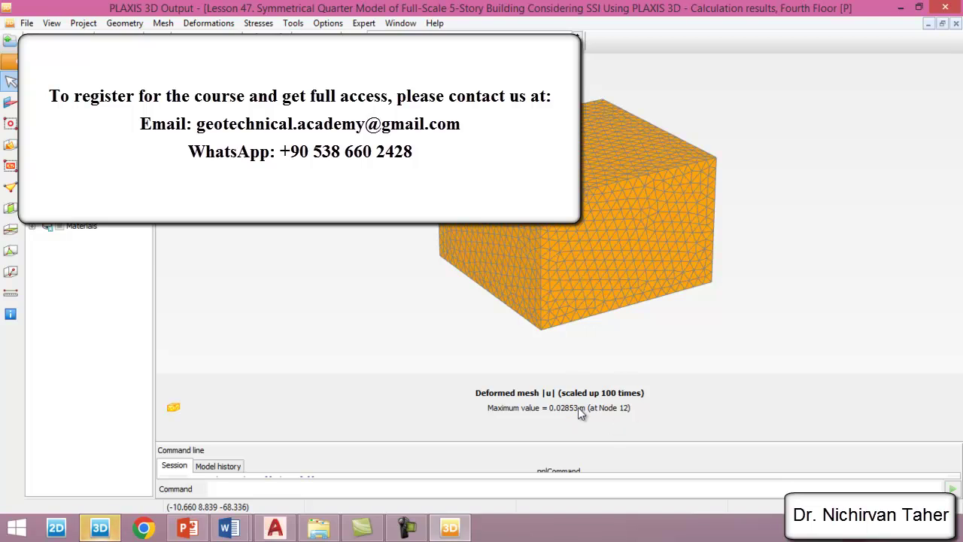
scroll(584, 203, up, 2)
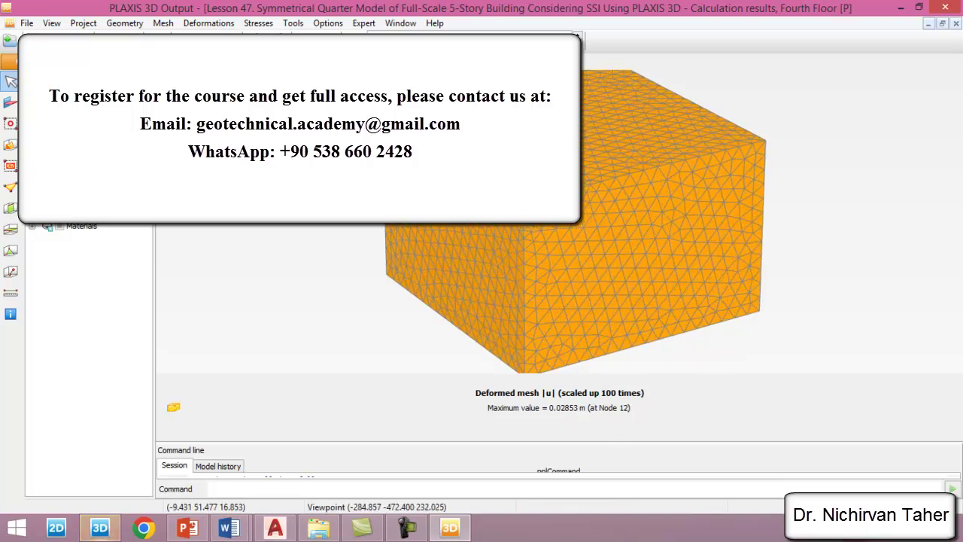
Orbit the Fourth Floor phase model to its building corner and display the total displacements |u|
ctrl+right_drag(625, 221, 458, 229)
scroll(458, 230, up, 5)
ctrl+right_drag(552, 254, 399, 244)
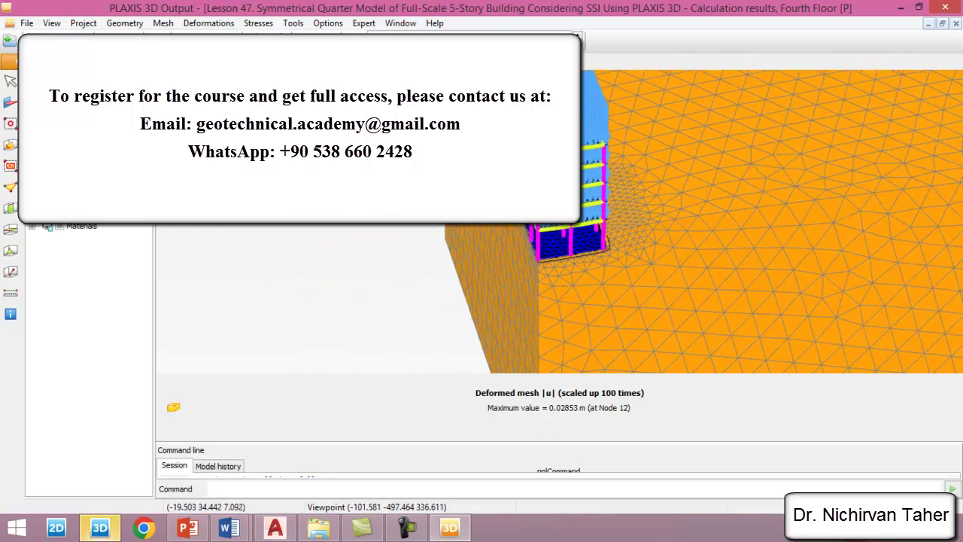
click(201, 23)
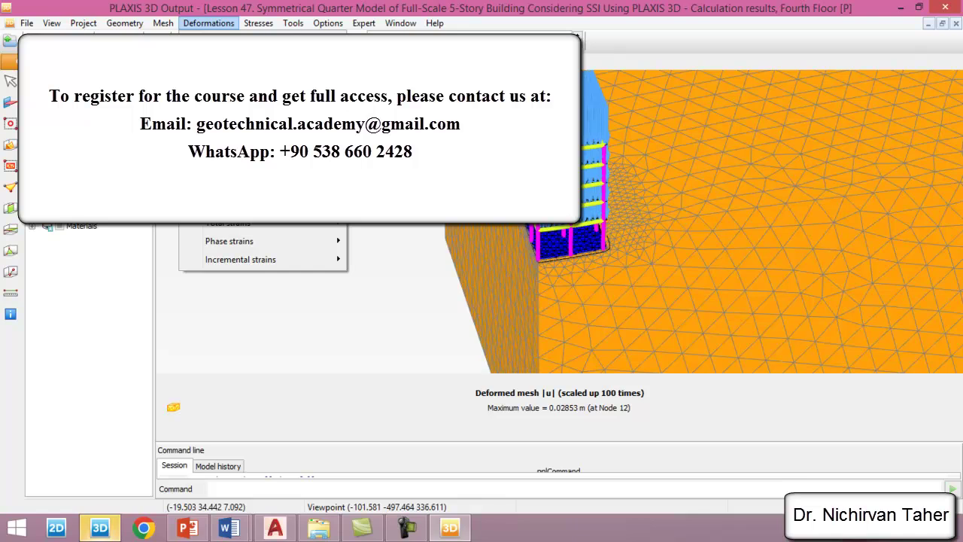
click(377, 60)
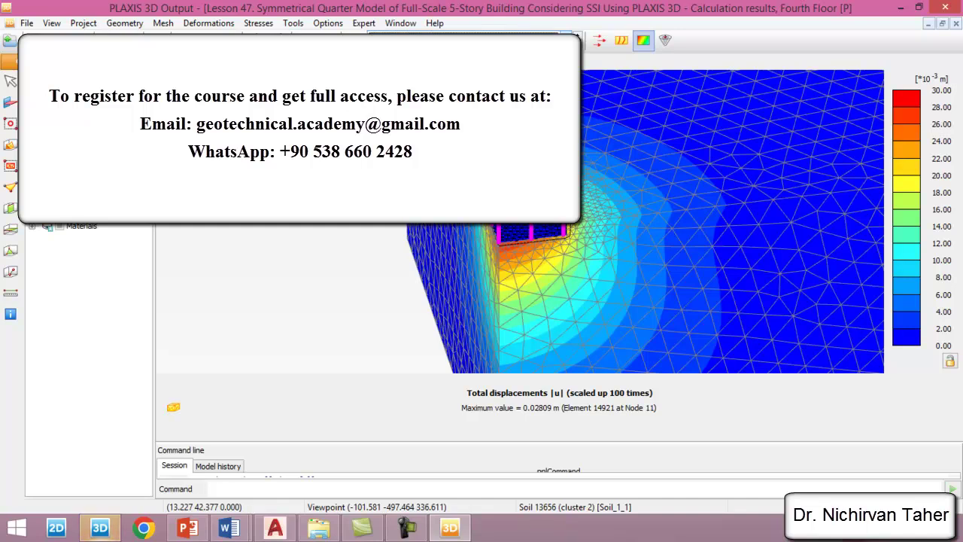
Show the total displacements of the Foundation+wall phase and collapse the command line area to enlarge the plot
key(Up)
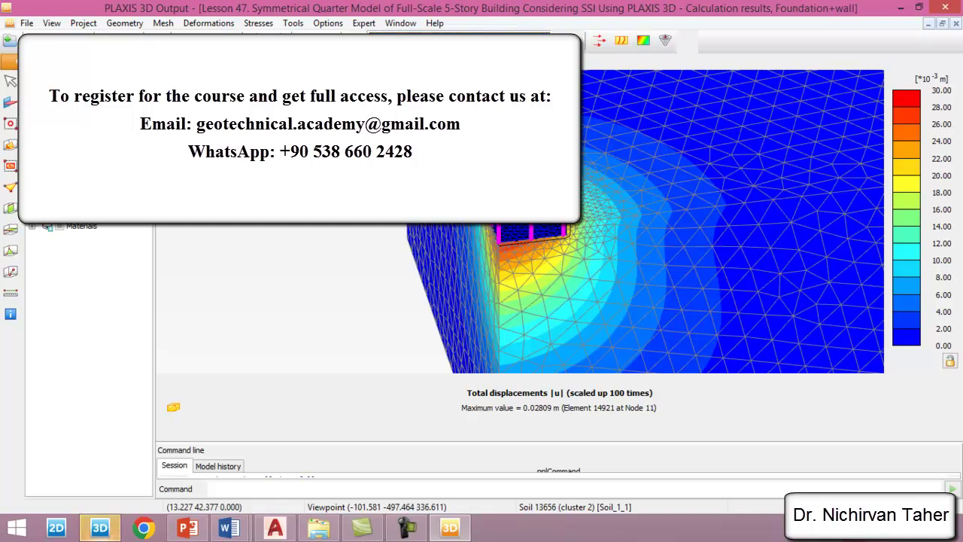
scroll(524, 279, down, 2)
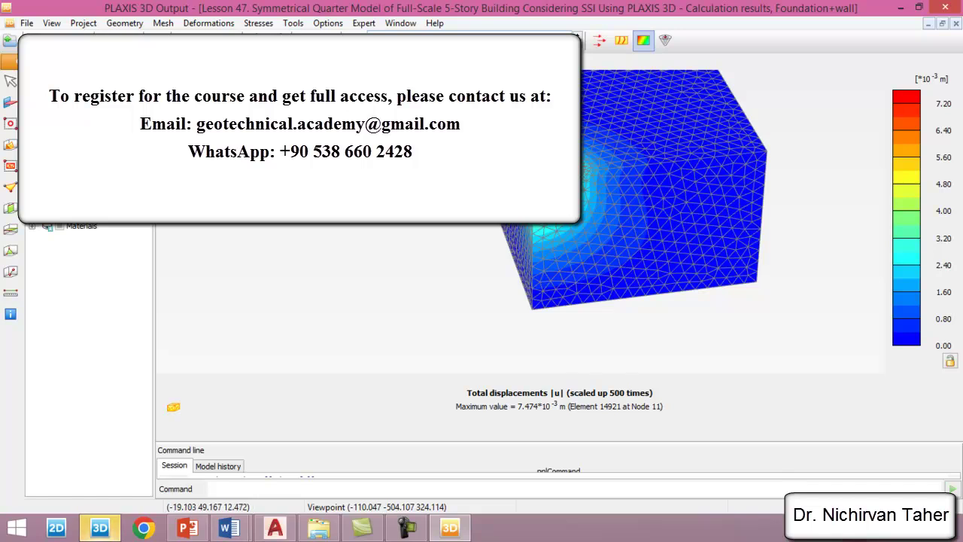
scroll(608, 80, up, 1)
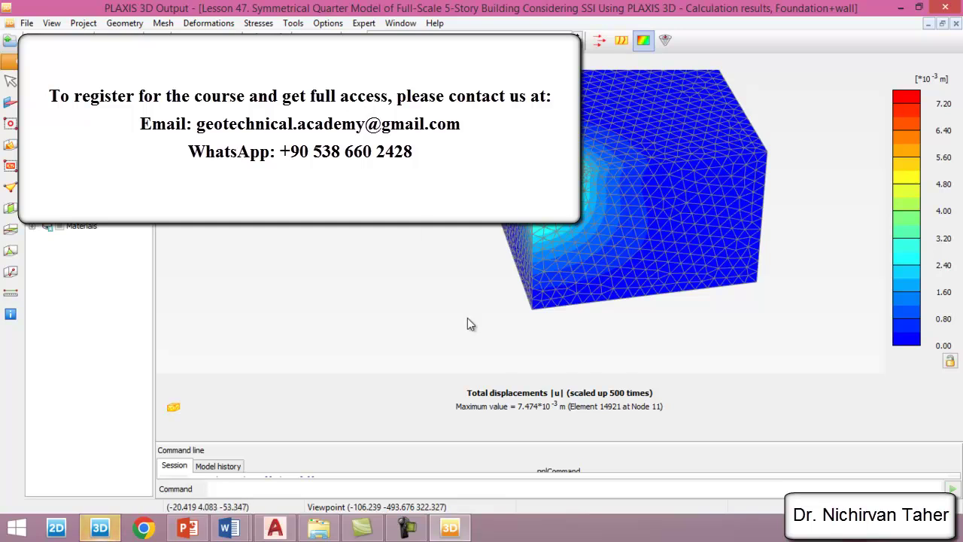
drag(515, 441, 515, 498)
ctrl+right_drag(467, 314, 497, 293)
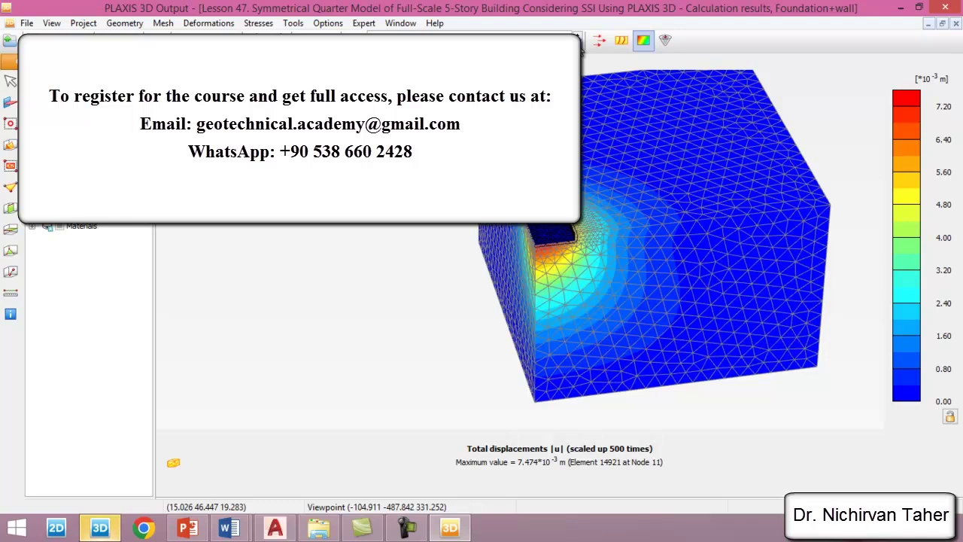
Step through the total displacements of the Groun Floor, First Floor, Second Floor, Third Floor and Fourth Floor phases
scroll(579, 46, down, 1)
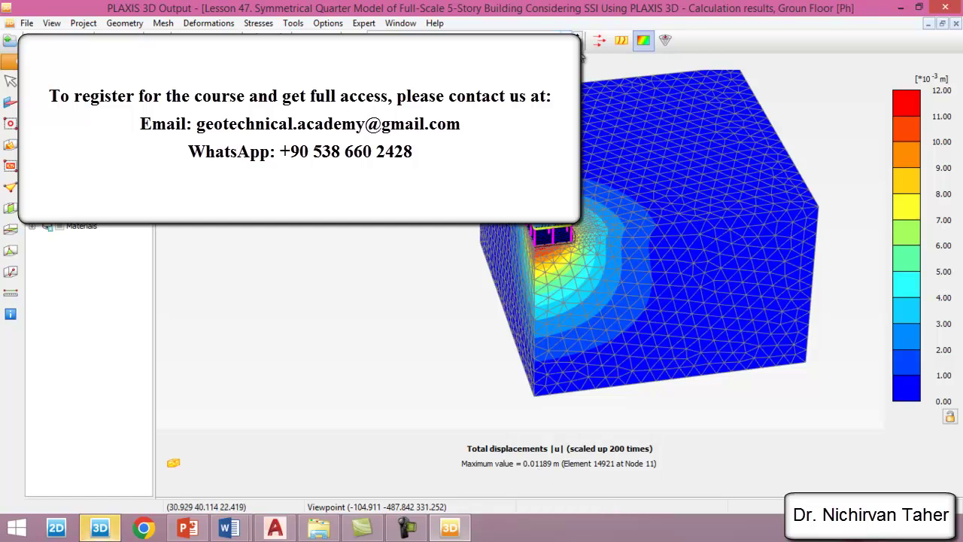
scroll(580, 47, down, 1)
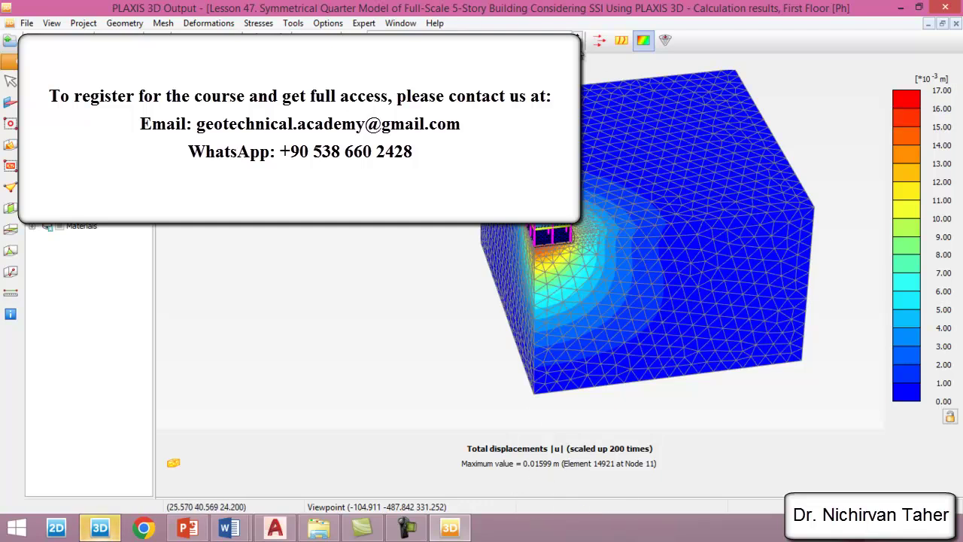
scroll(500, 429, down, 1)
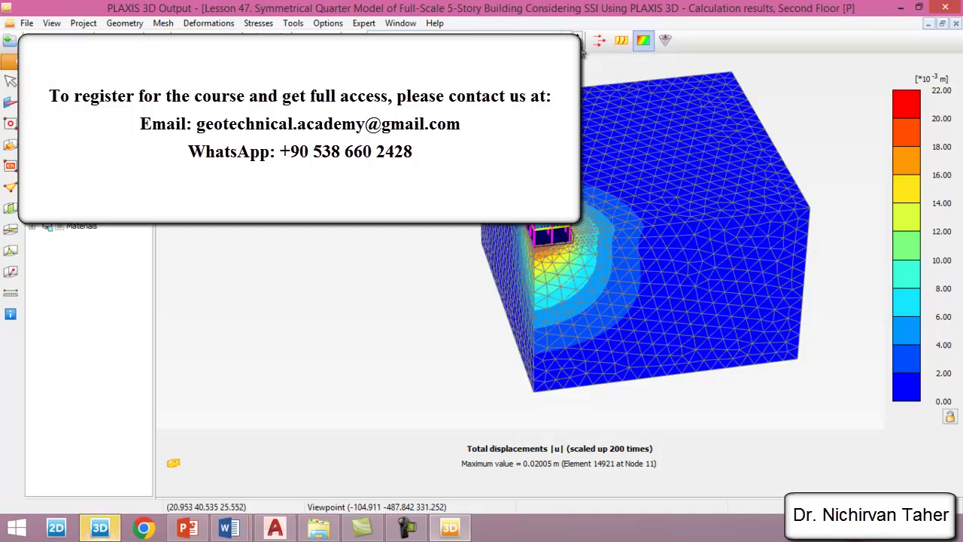
scroll(579, 44, down, 1)
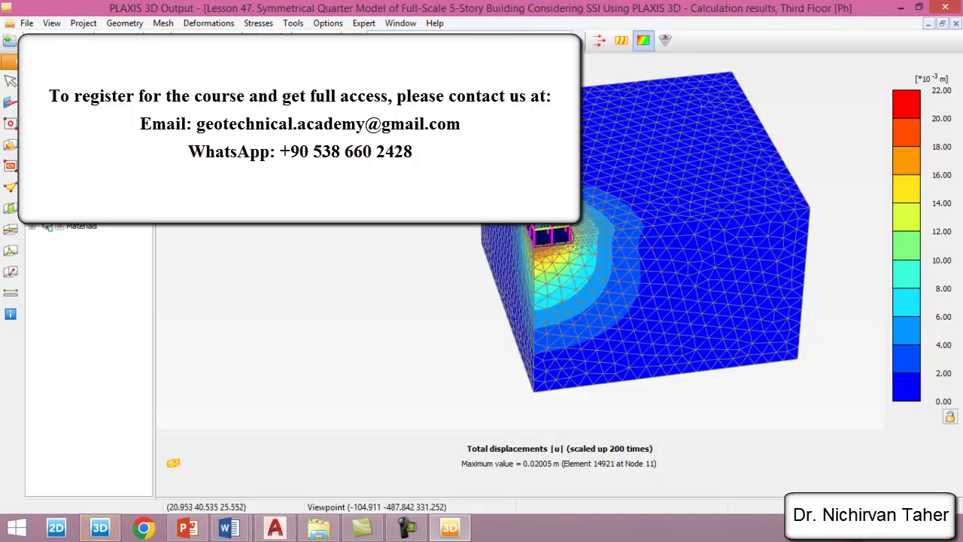
scroll(644, 230, down, 1)
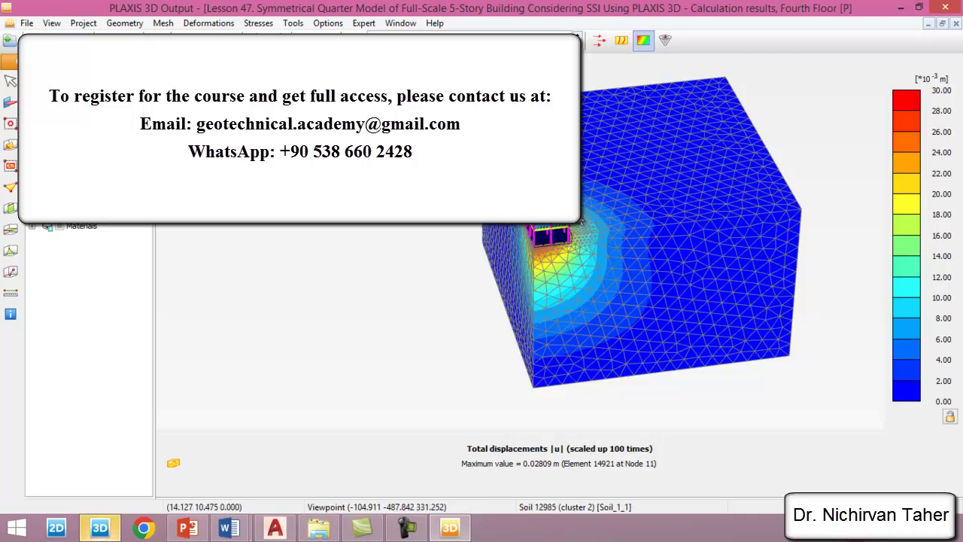
Open the separate results of the front beam just above the basement in the Fourth Floor phase
scroll(555, 237, up, 1)
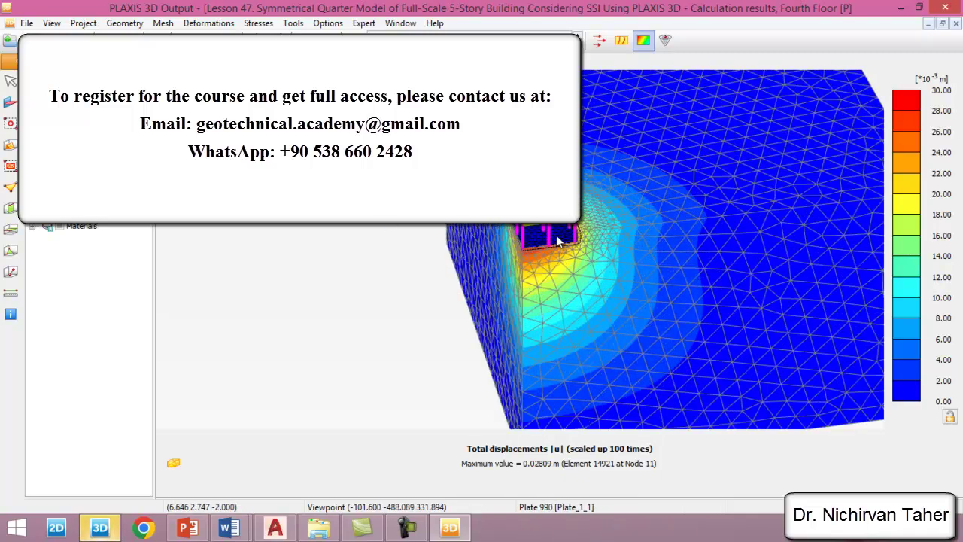
scroll(555, 238, up, 1)
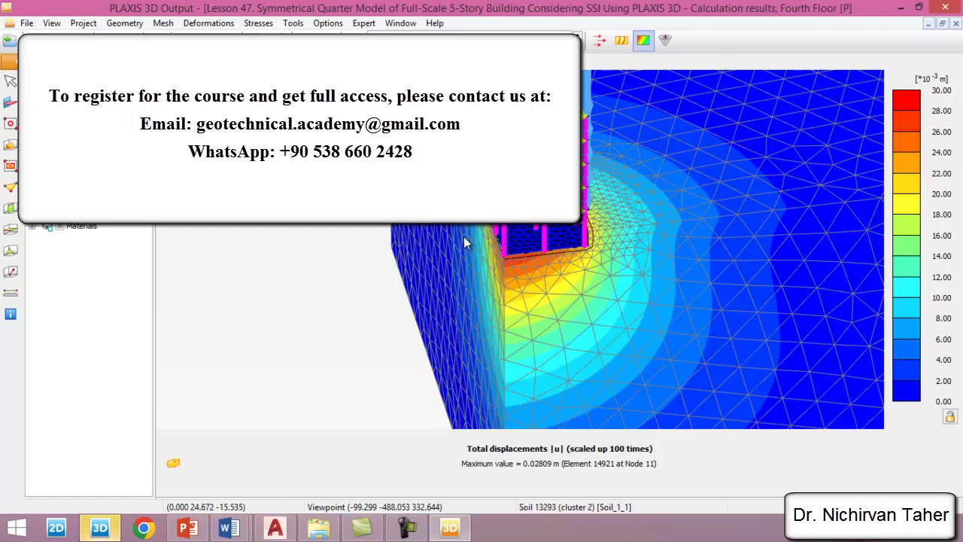
scroll(572, 173, up, 1)
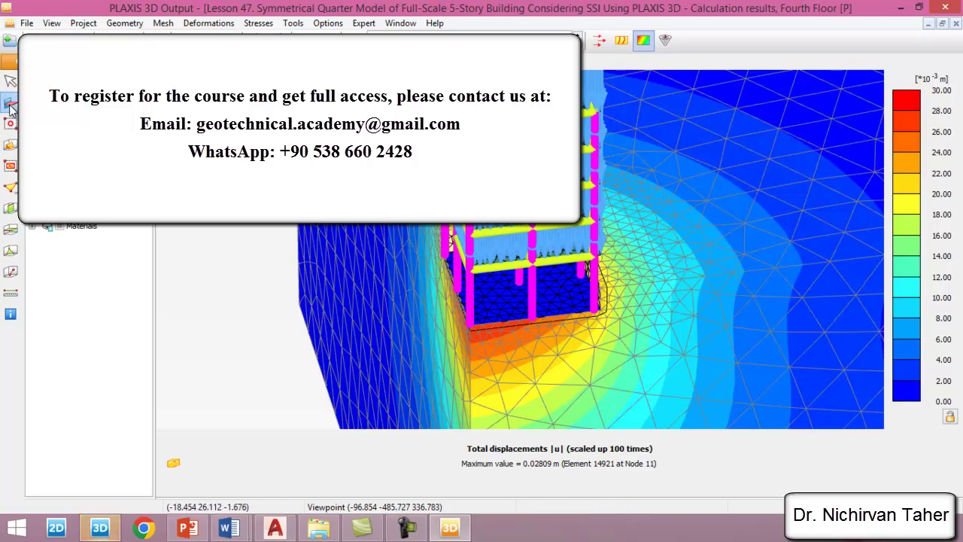
double_click(502, 267)
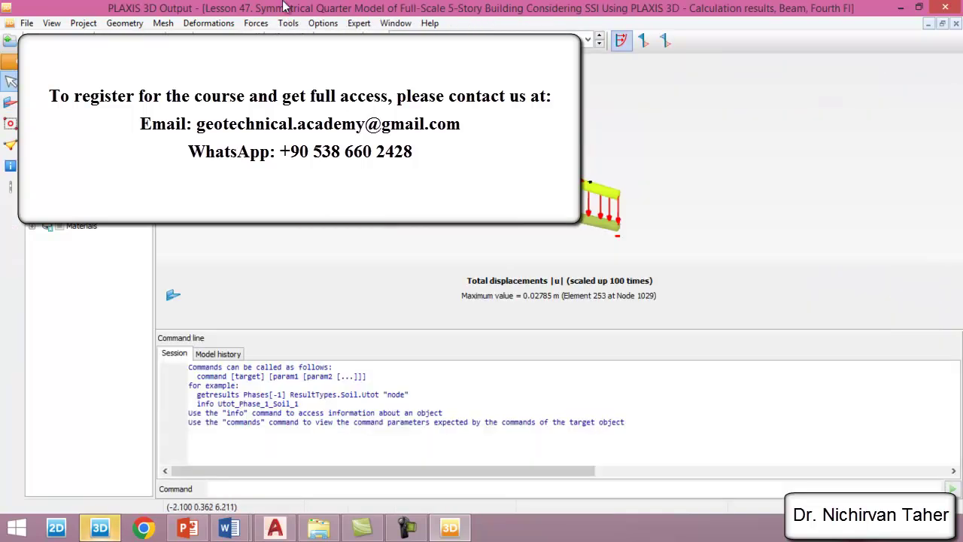
Review the beam's shear forces Q12, torsion moments M1, and bending moments M2 and M3
click(260, 24)
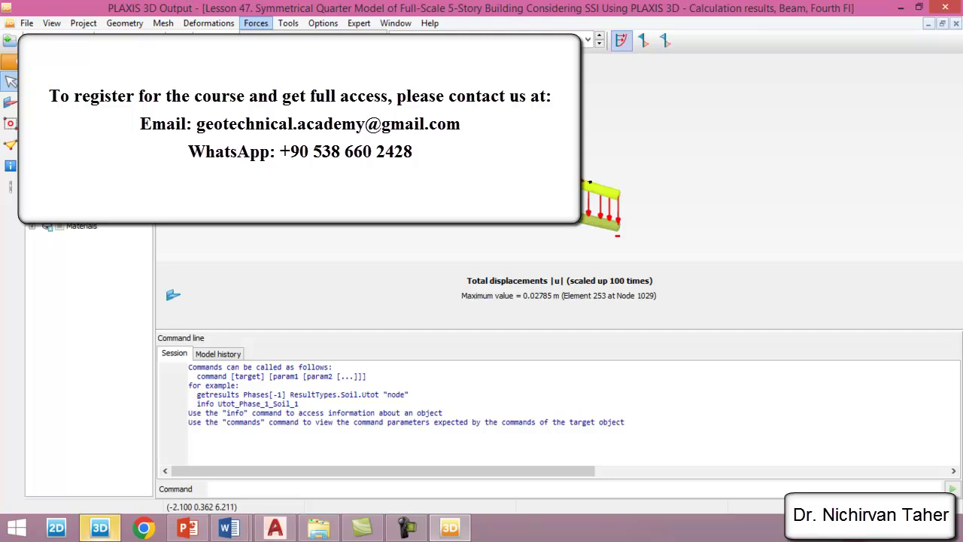
click(271, 53)
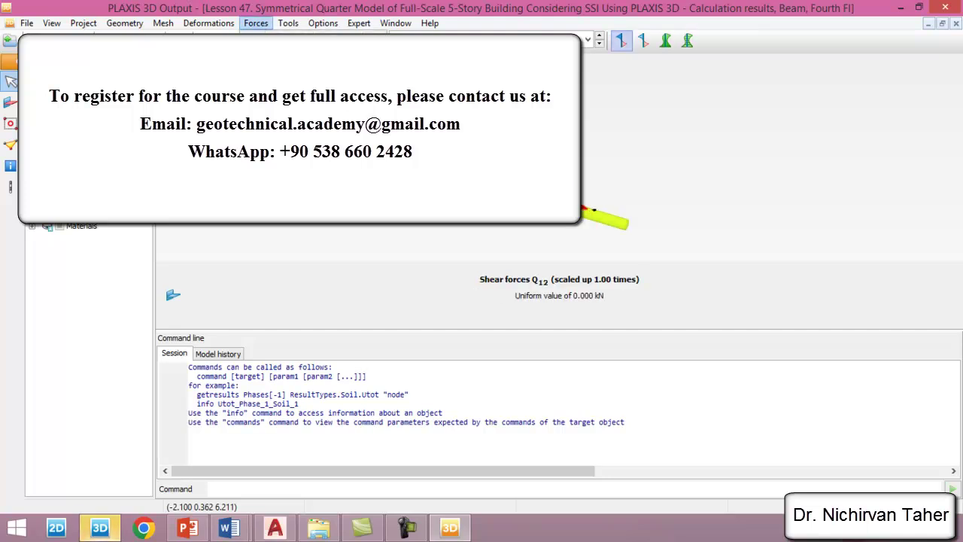
click(271, 70)
click(261, 24)
click(271, 119)
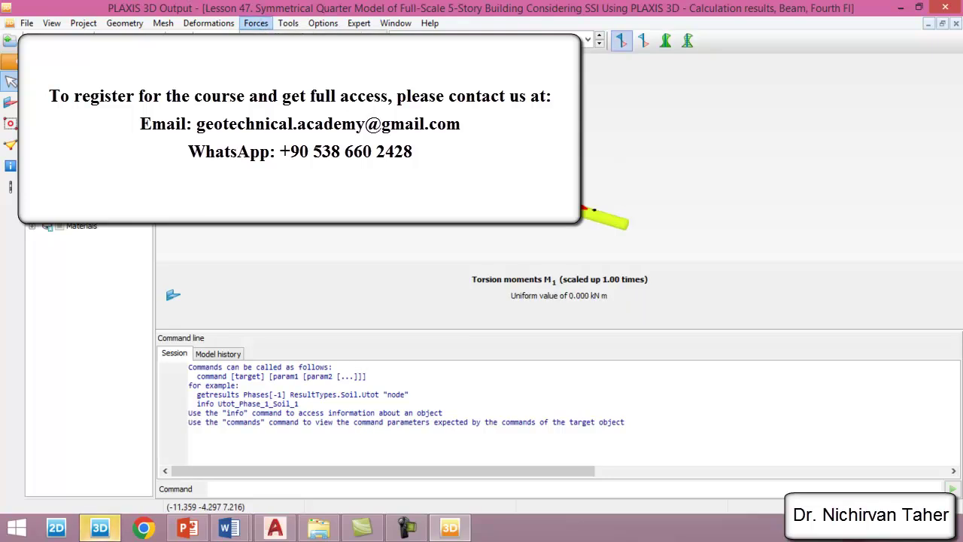
click(271, 86)
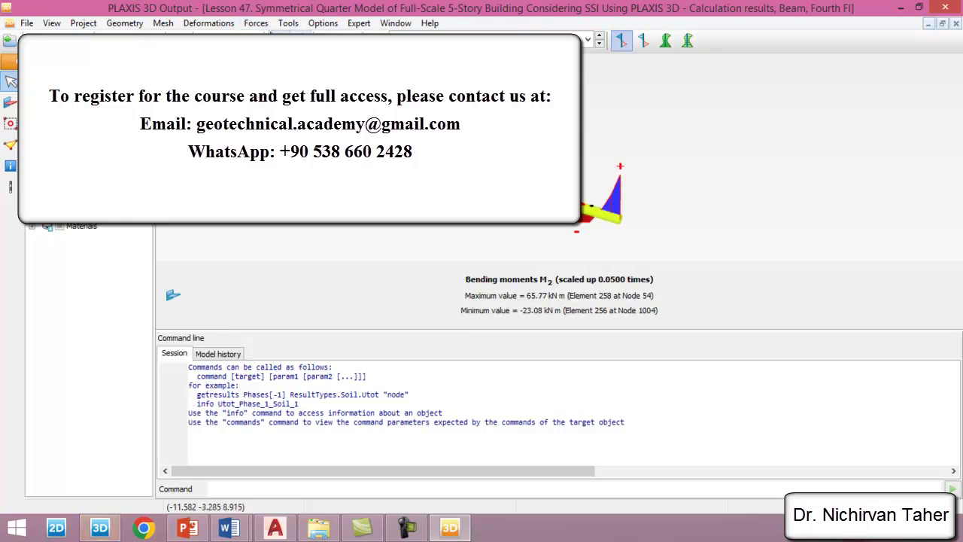
click(261, 24)
click(271, 102)
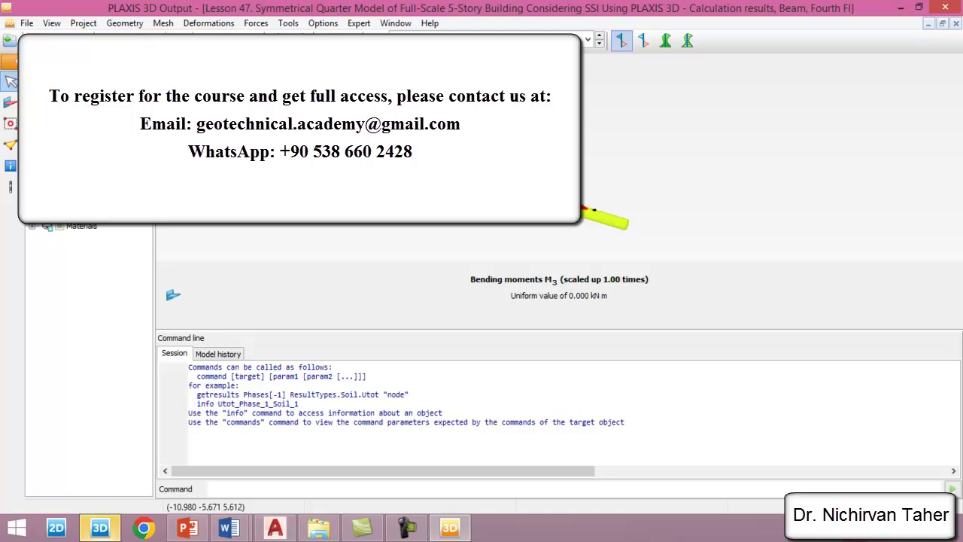
Return to the Fourth Floor total displacements plot and view the whole soil block with the building
click(396, 23)
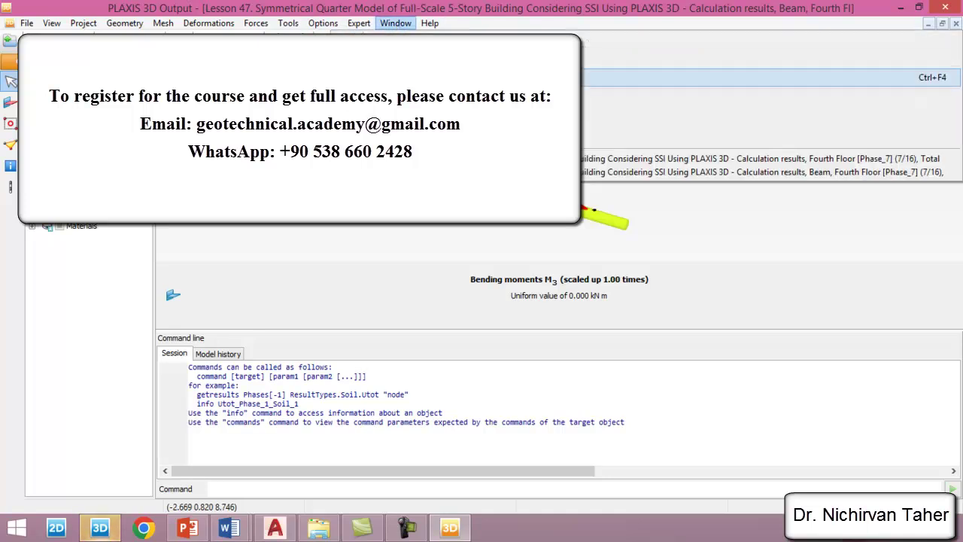
click(451, 159)
right_drag(677, 241, 578, 241)
scroll(645, 178, down, 2)
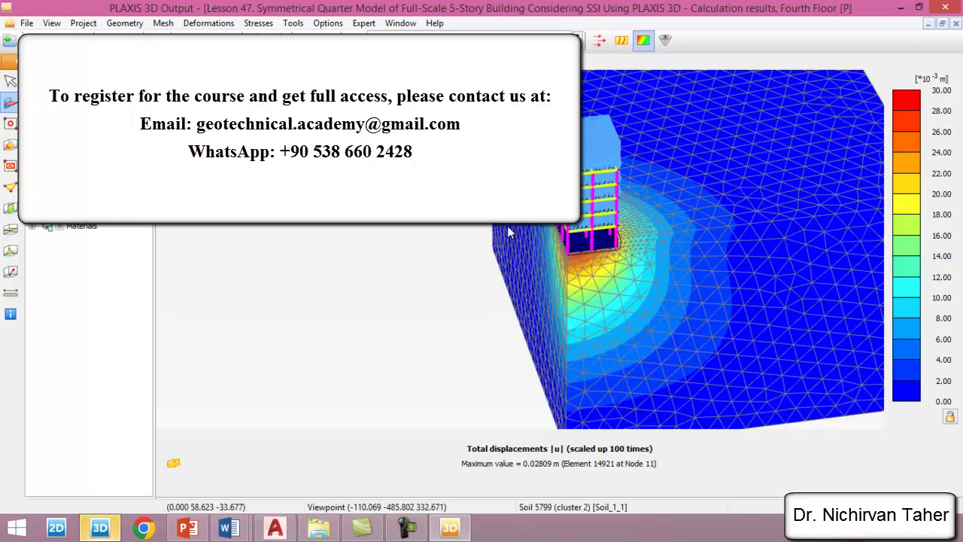
scroll(428, 225, down, 2)
scroll(392, 227, down, 1)
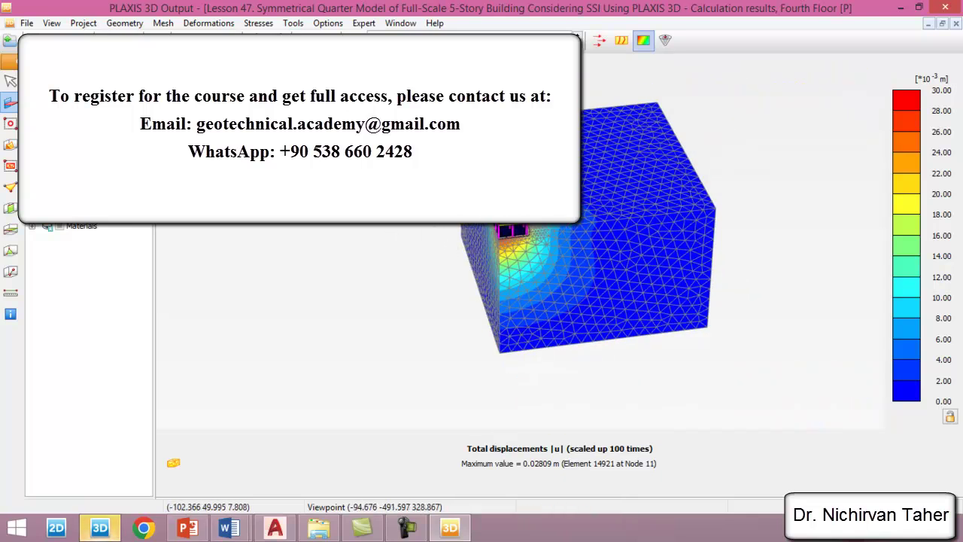
Create a total displacements animation of all phases except the initial phase, play it, and close the player
right_drag(369, 344, 495, 316)
click(27, 22)
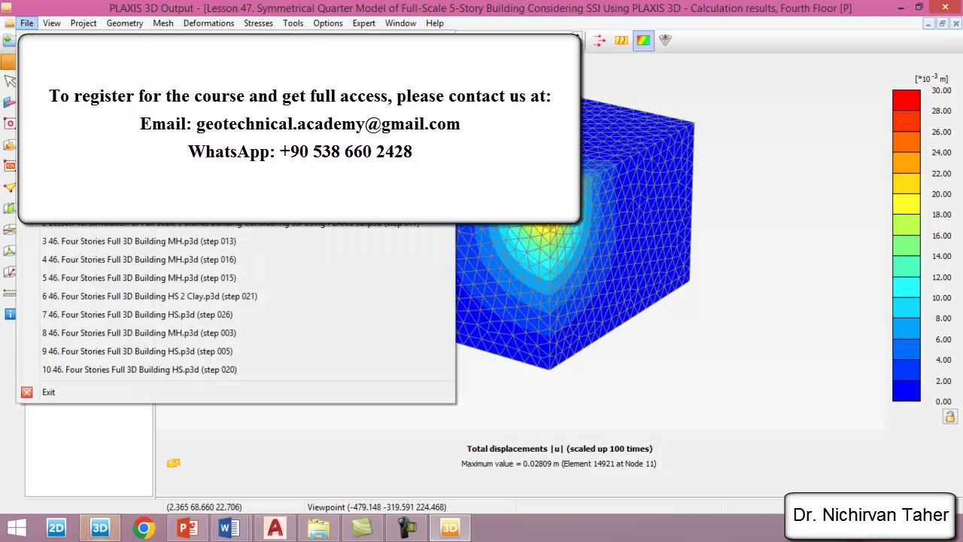
click(75, 151)
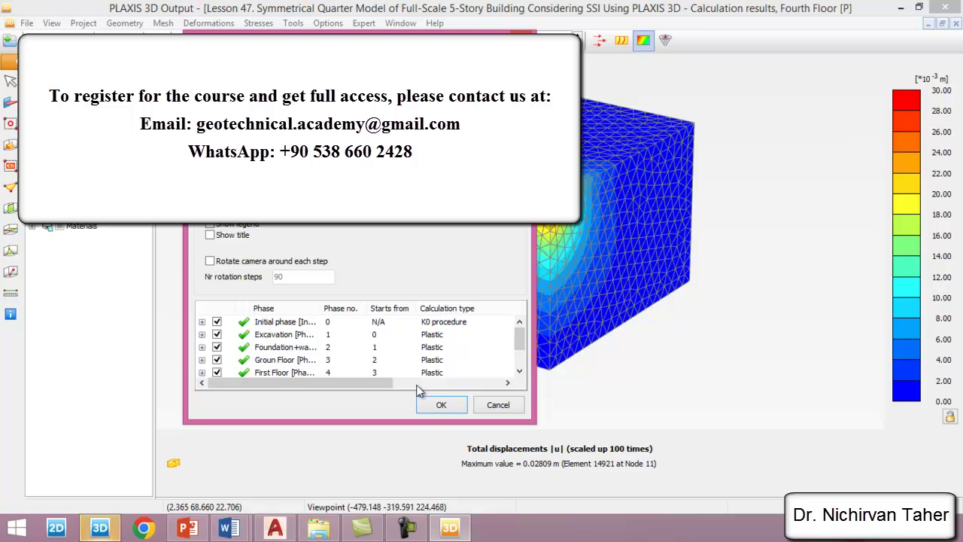
click(217, 322)
drag(517, 342, 519, 361)
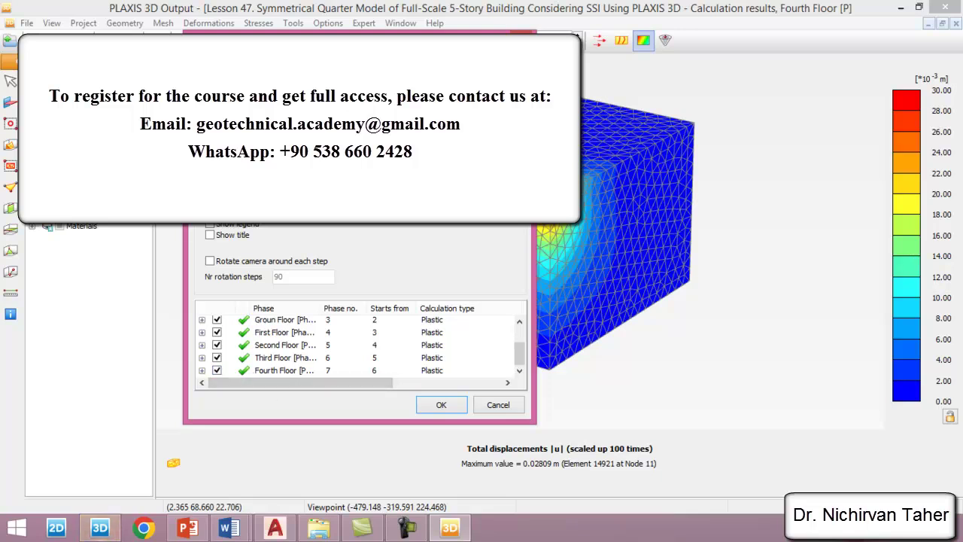
click(439, 404)
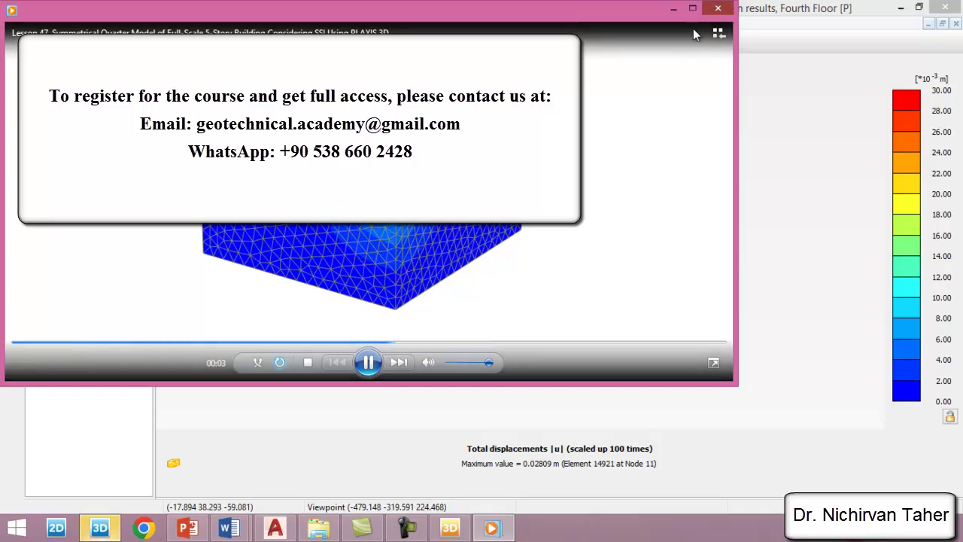
click(717, 8)
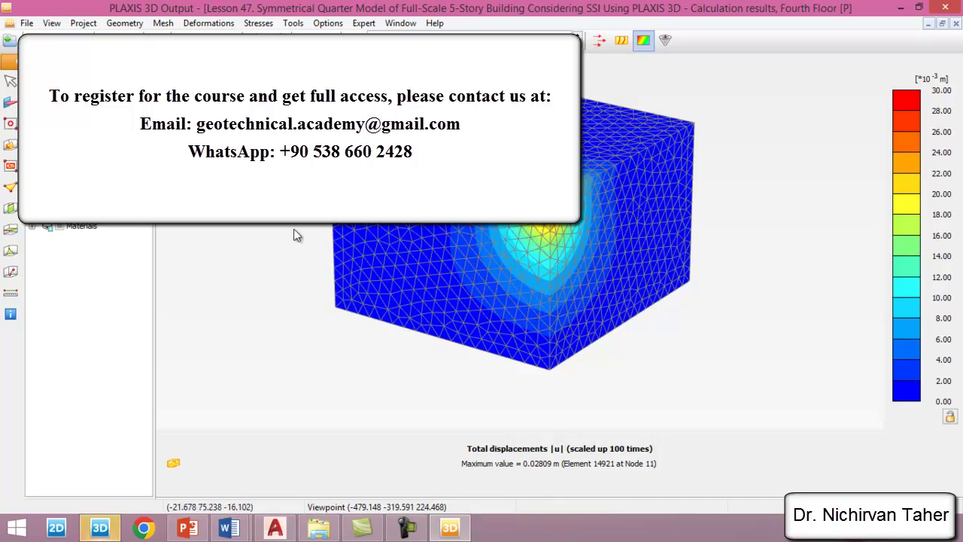